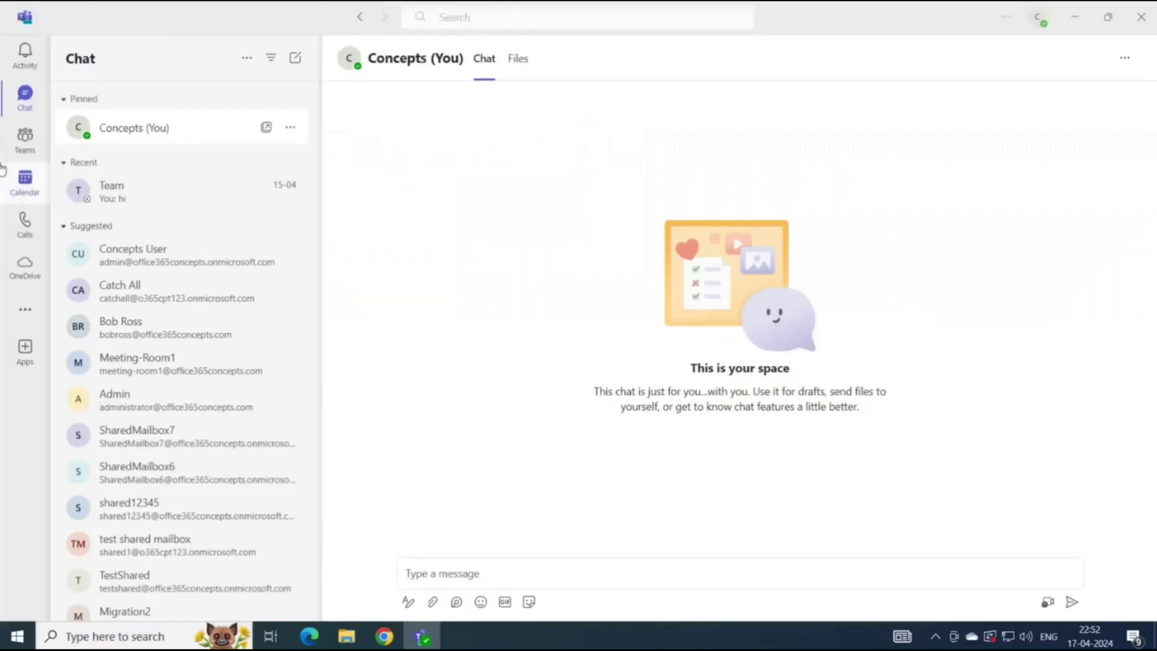
- From the Teams list, open Manage team for Test1 and show its Settings tab
left_click(25, 140)
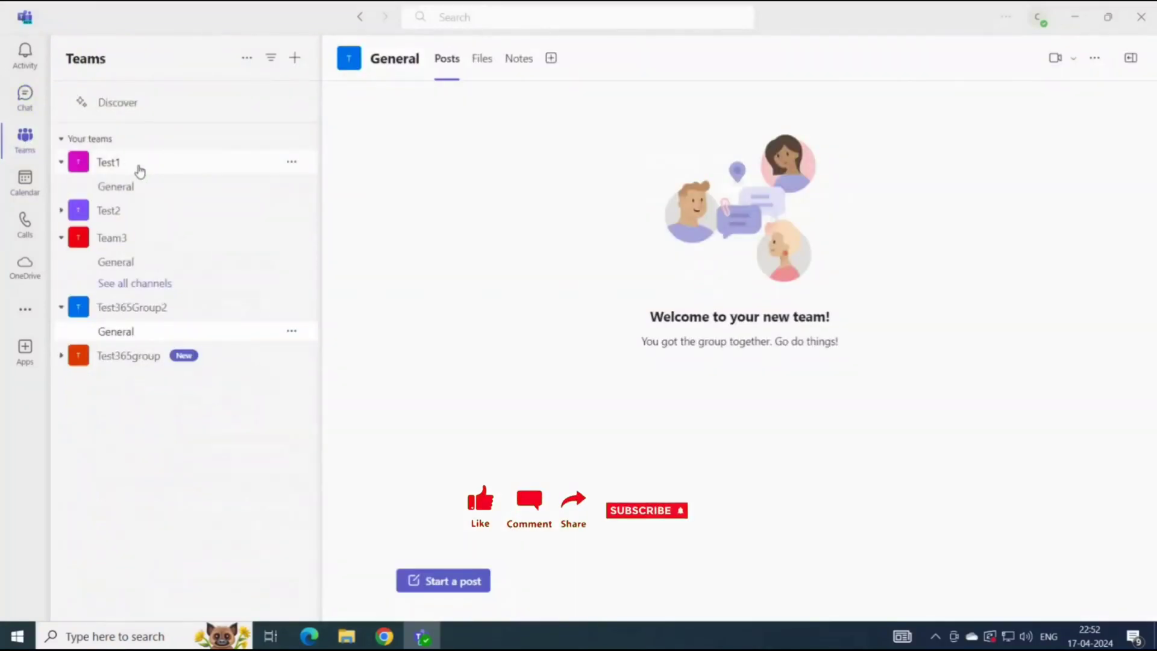
left_click(292, 161)
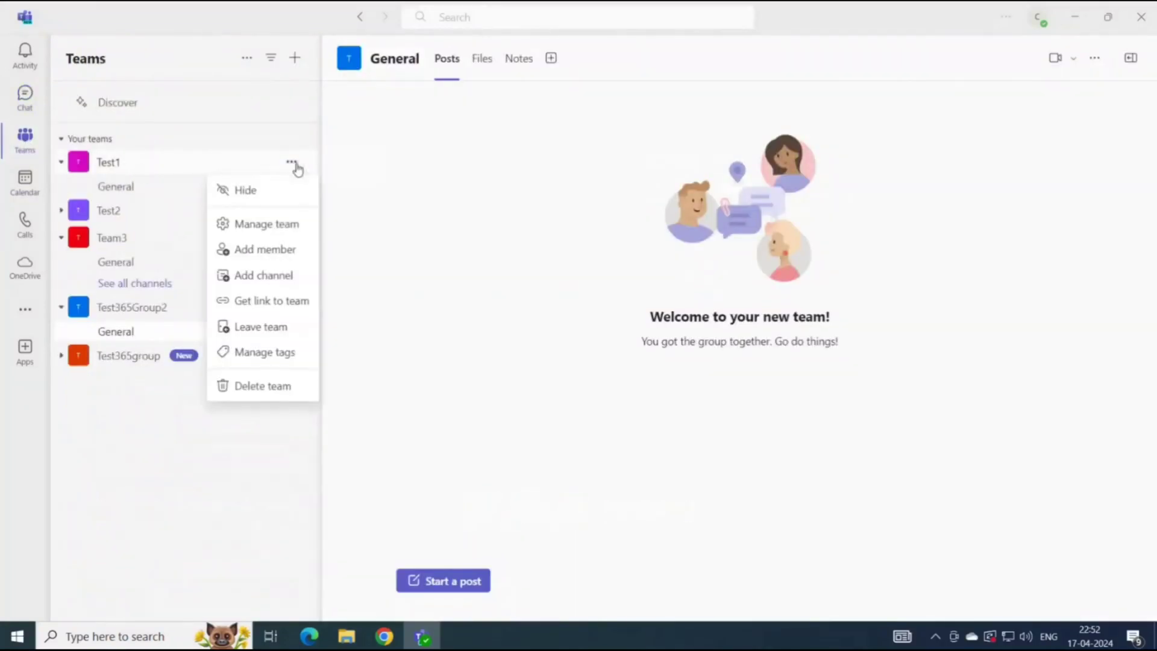
left_click(274, 233)
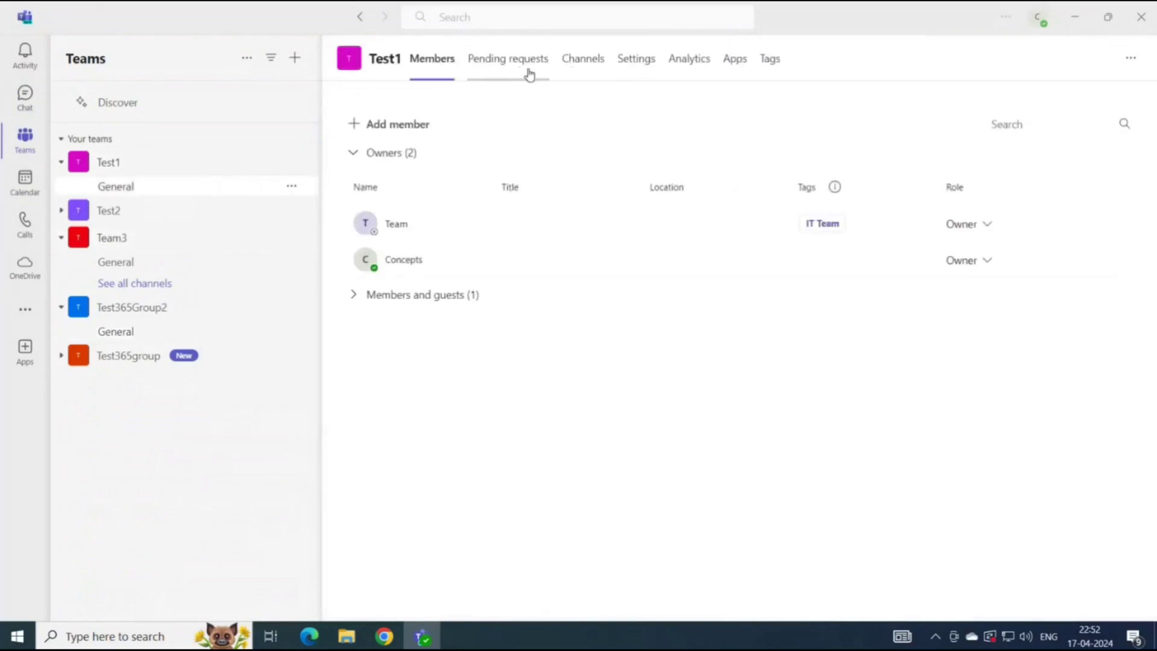
left_click(635, 65)
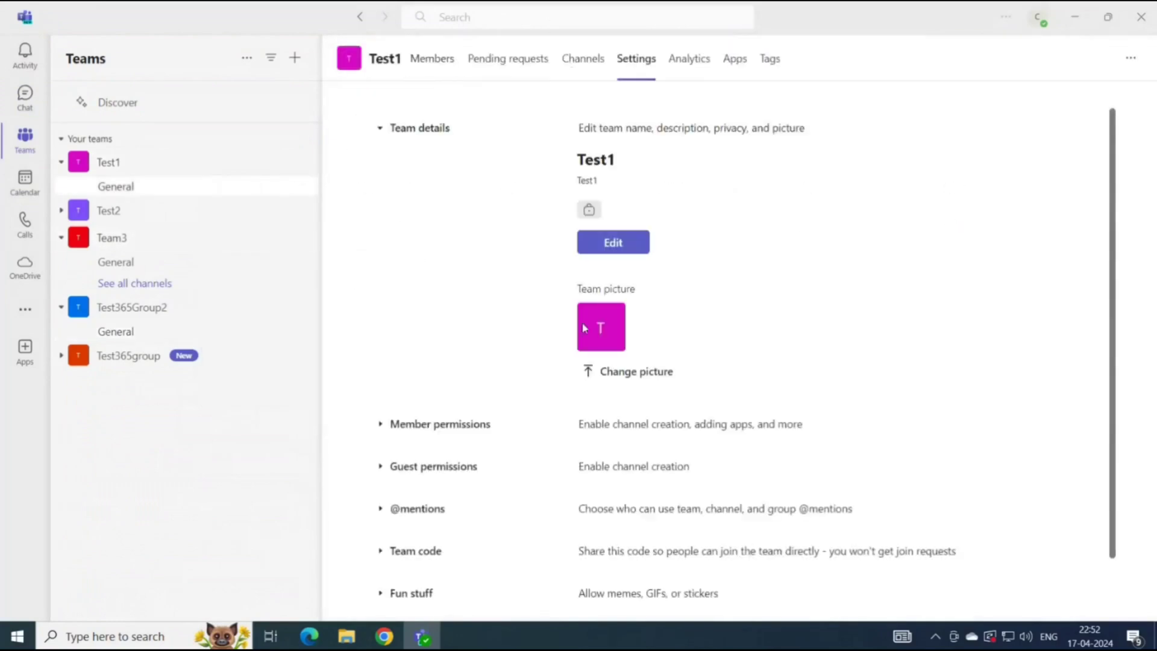
scroll(537, 330, "down", 1)
scroll(537, 330, "up", 1)
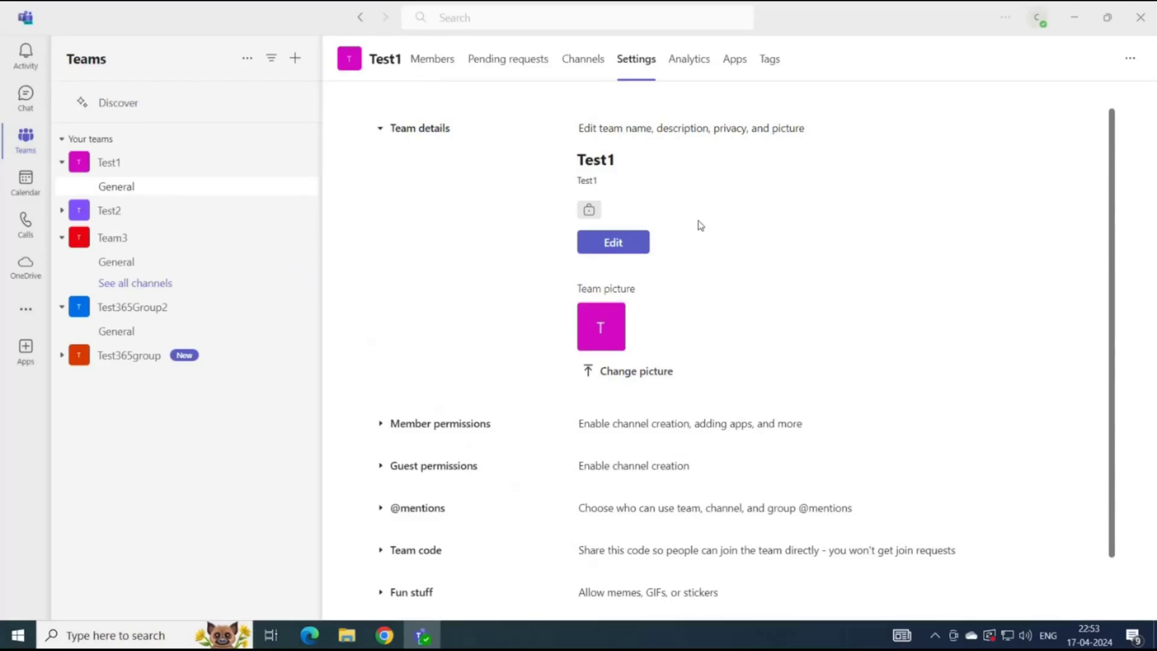
left_click(620, 244)
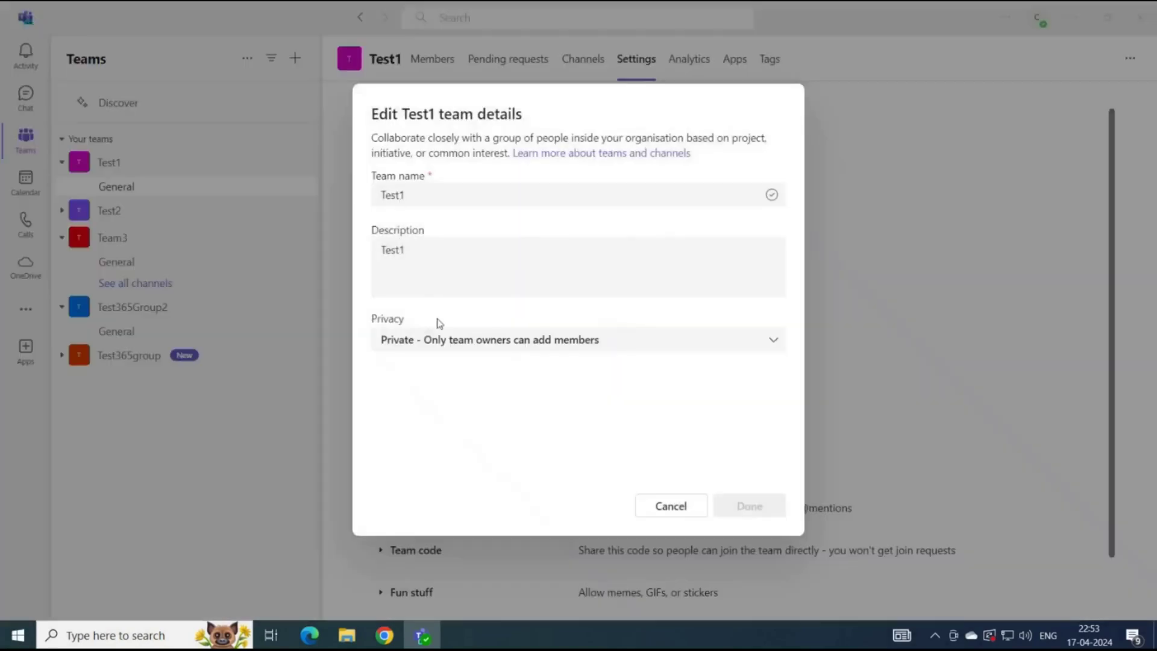
left_click(443, 338)
left_click(498, 318)
left_click(672, 506)
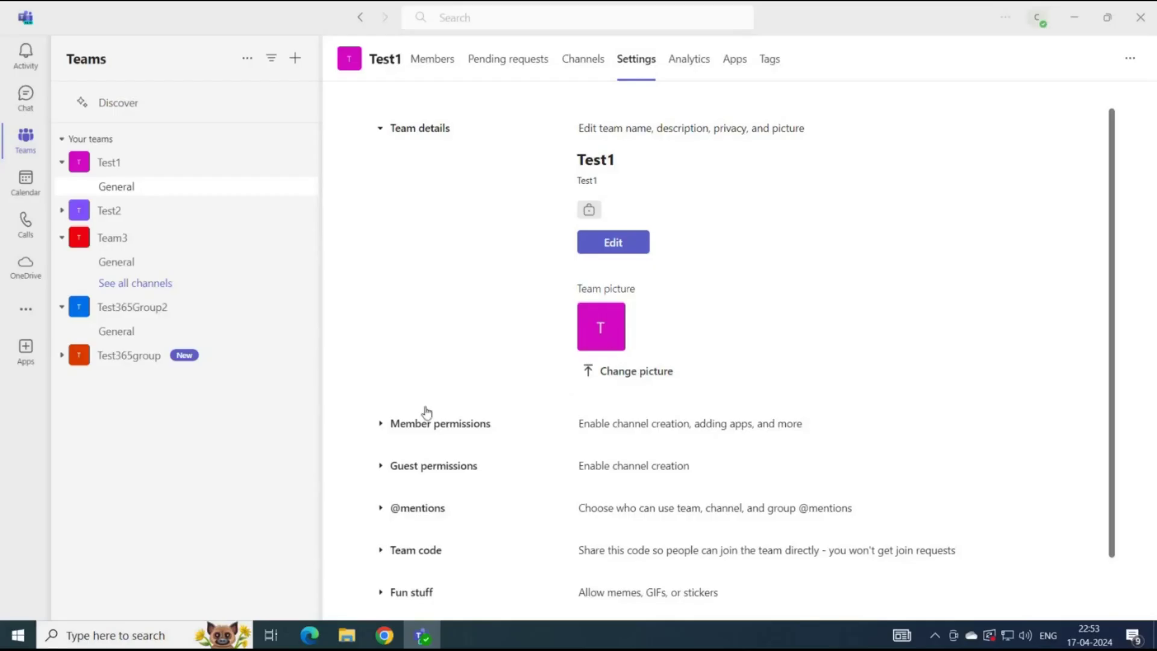
left_click(453, 429)
- Uncheck 'Allow members to upload customised apps' for Test1 and expand Guest permissions
scroll(740, 354, "down", 2)
scroll(739, 353, "down", 2)
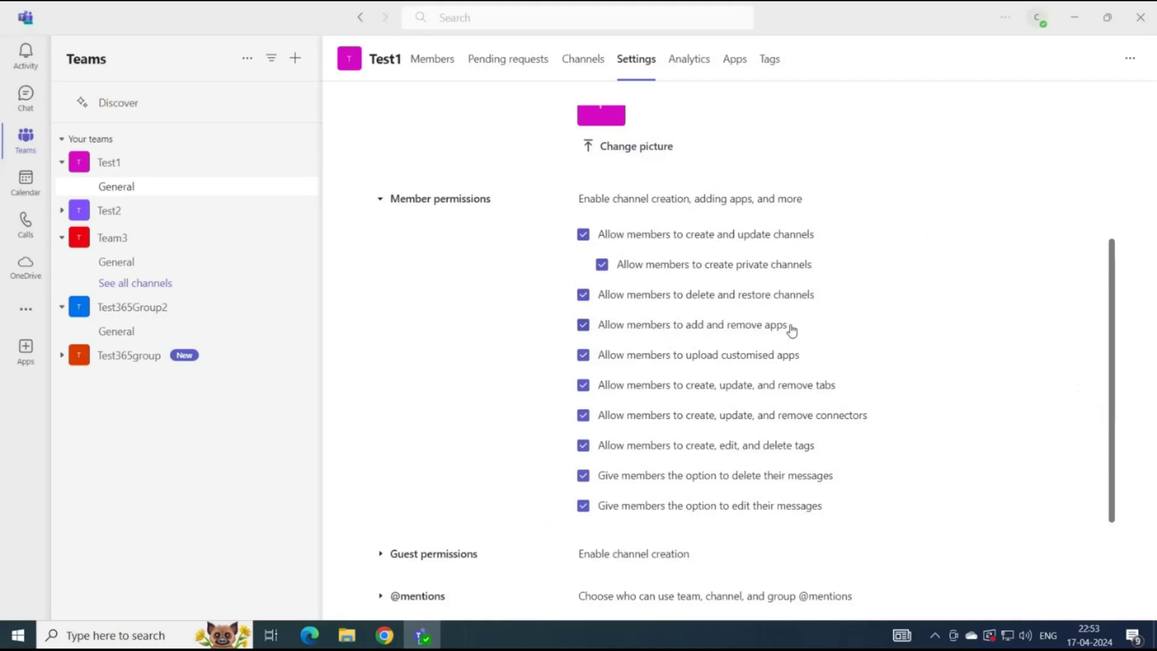
scroll(791, 330, "down", 1)
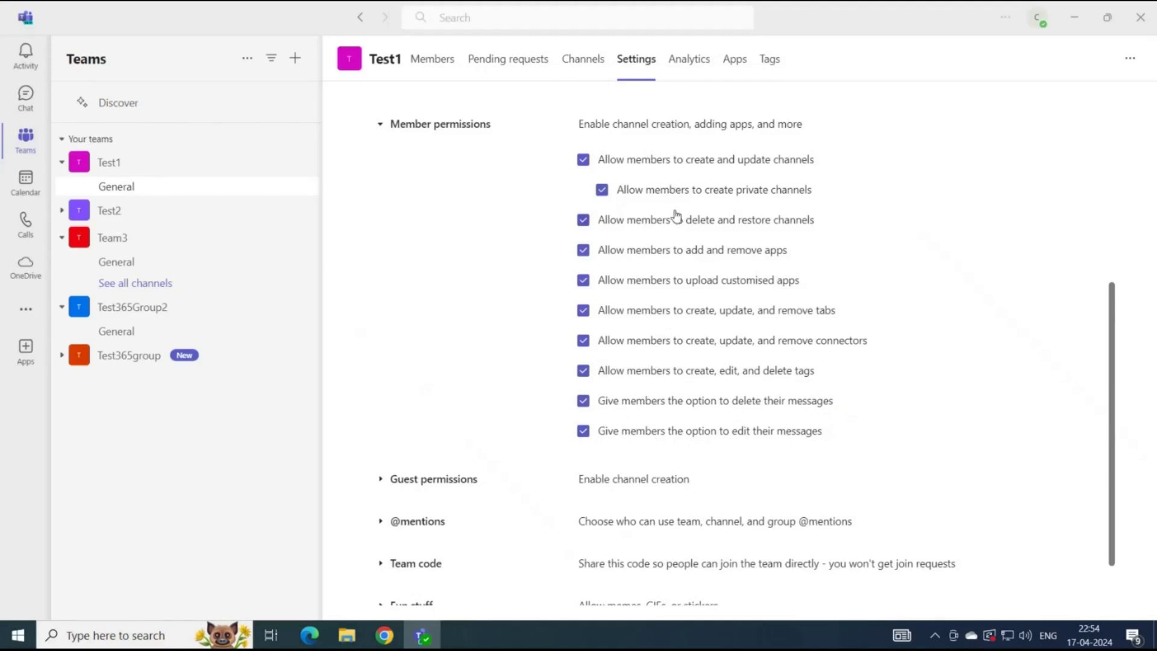
left_click(583, 280)
scroll(506, 277, "down", 1)
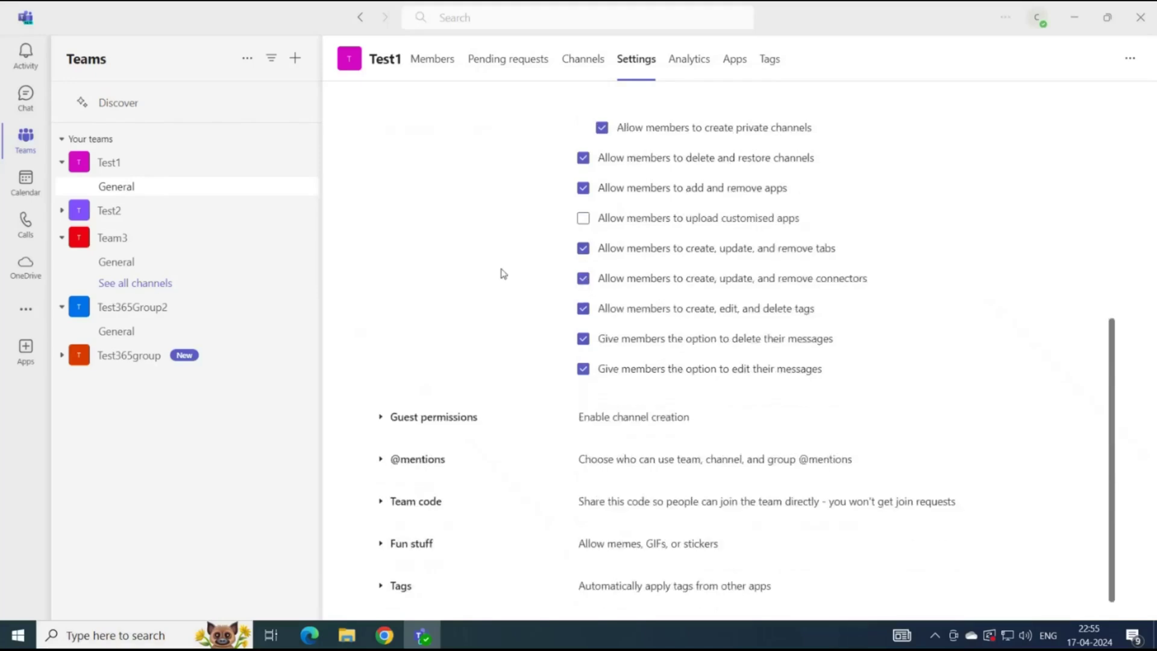
left_click(456, 424)
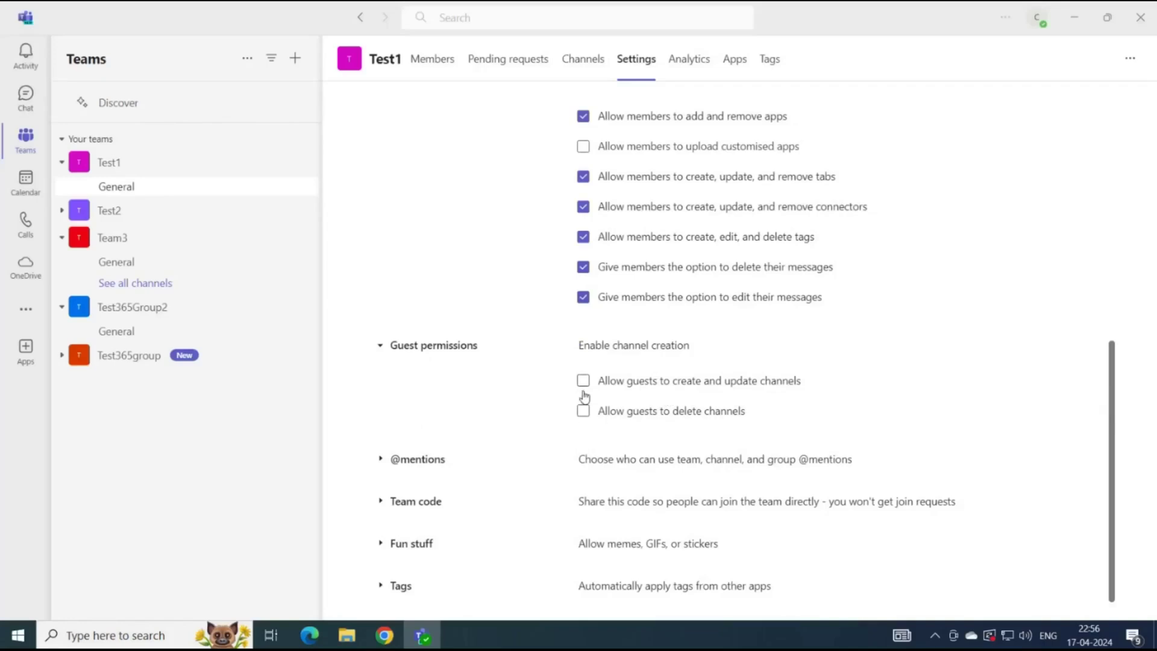
left_click(420, 464)
scroll(493, 364, "down", 3)
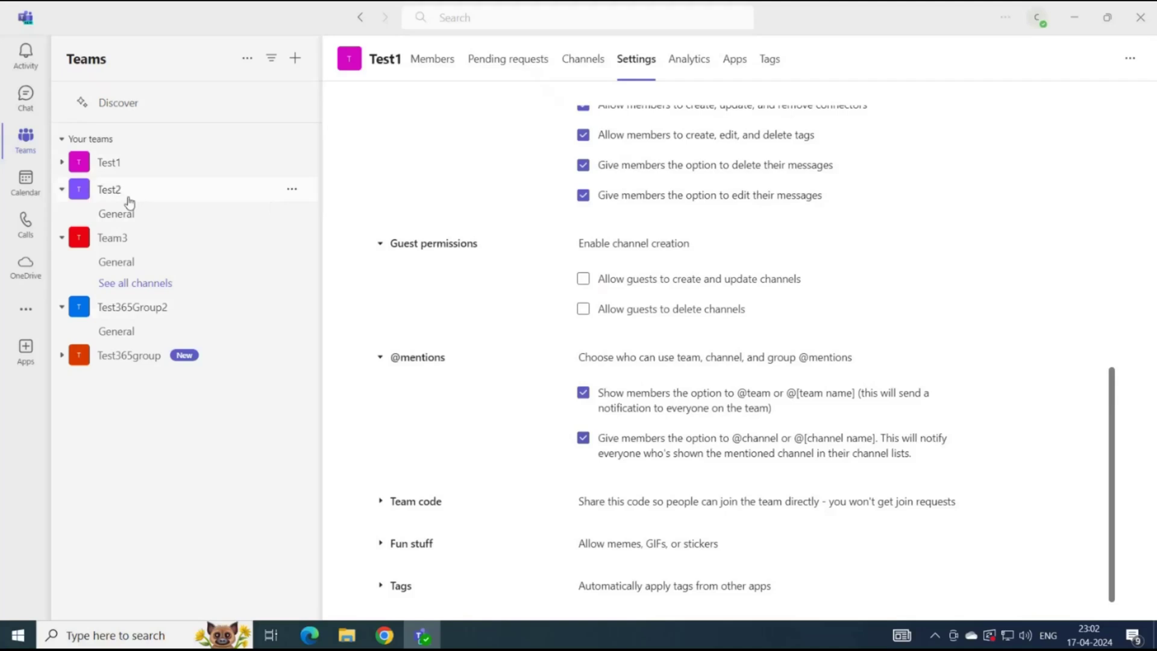
left_click(291, 188)
left_click(274, 253)
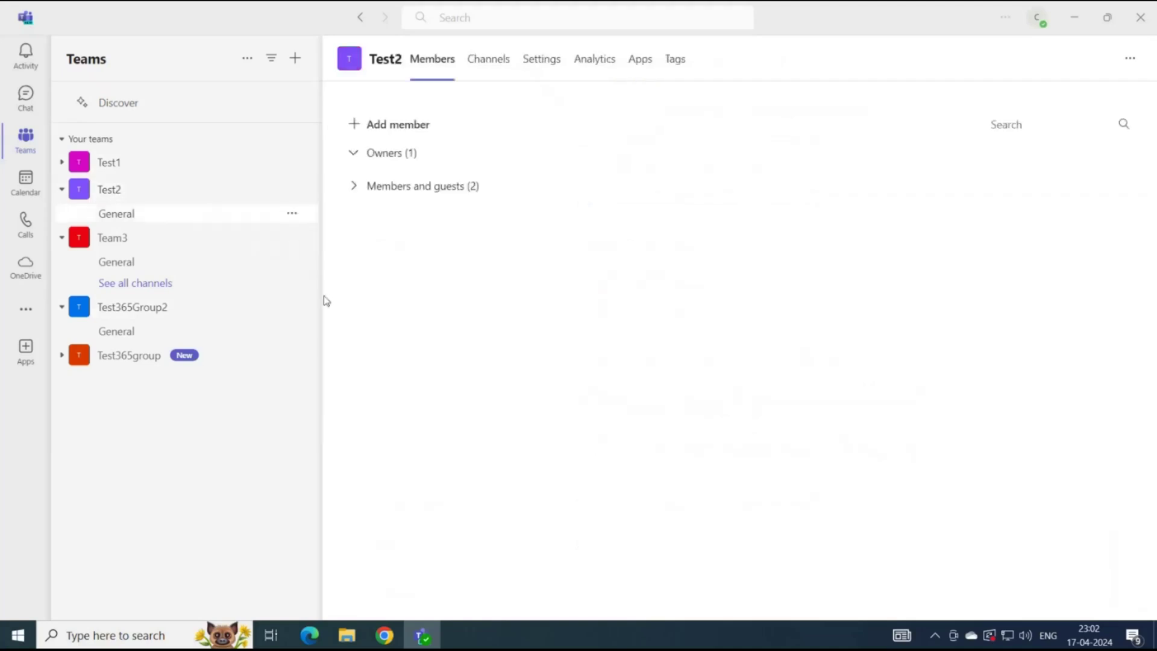
left_click(541, 65)
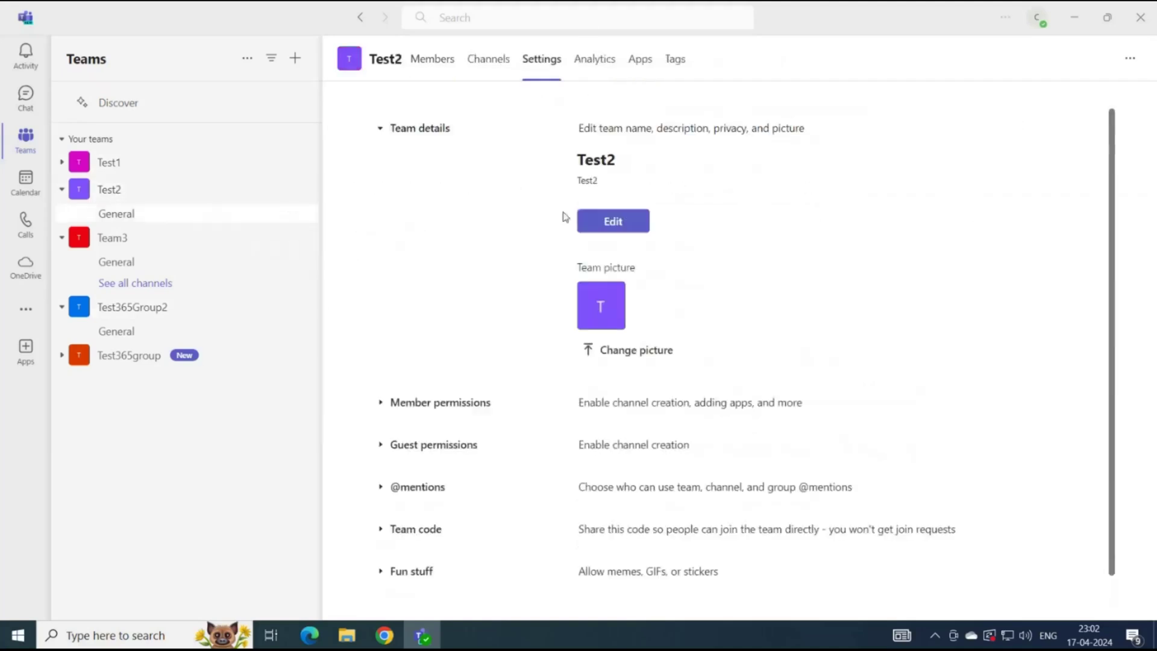
left_click(607, 219)
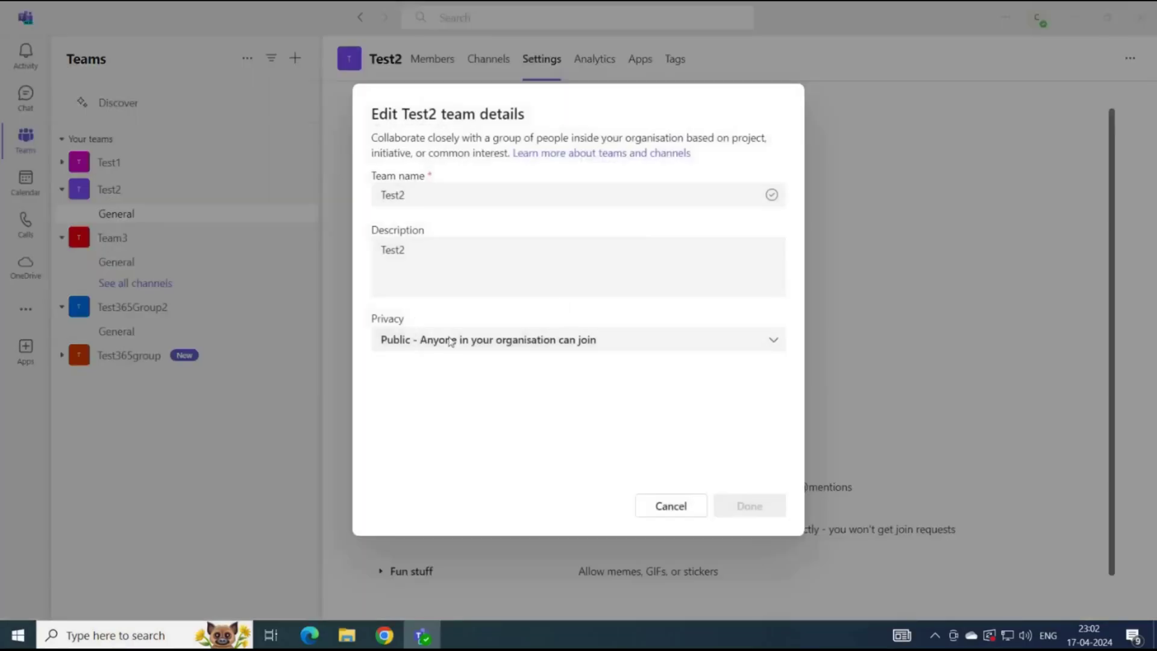
left_click(672, 507)
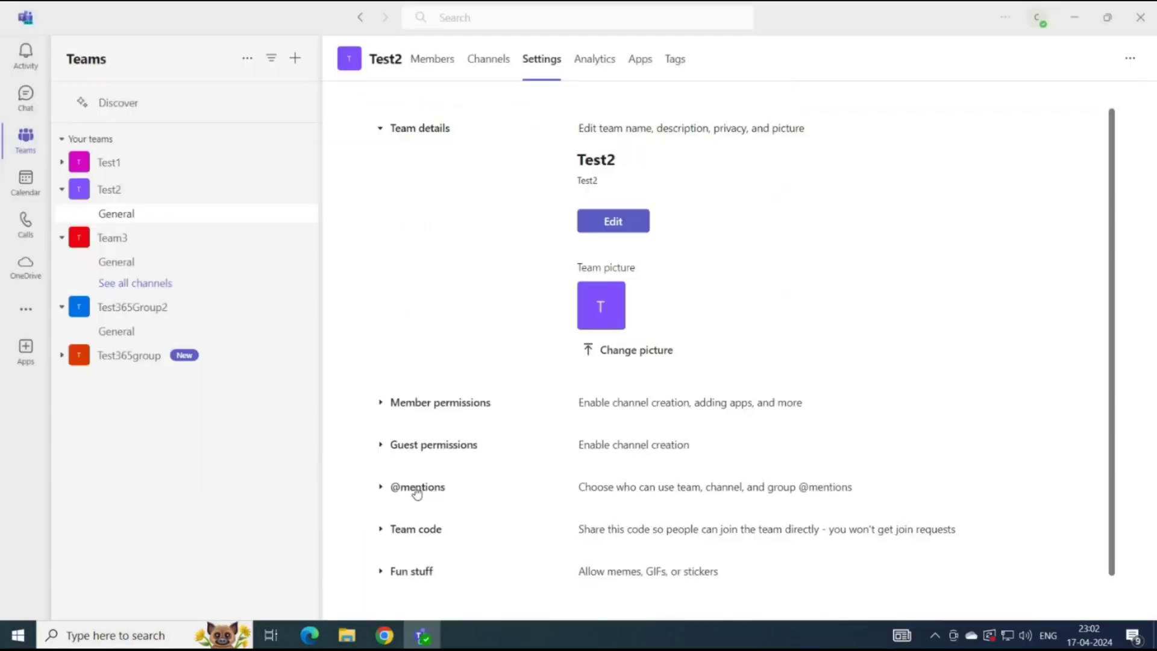
left_click(416, 489)
scroll(638, 440, "down", 3)
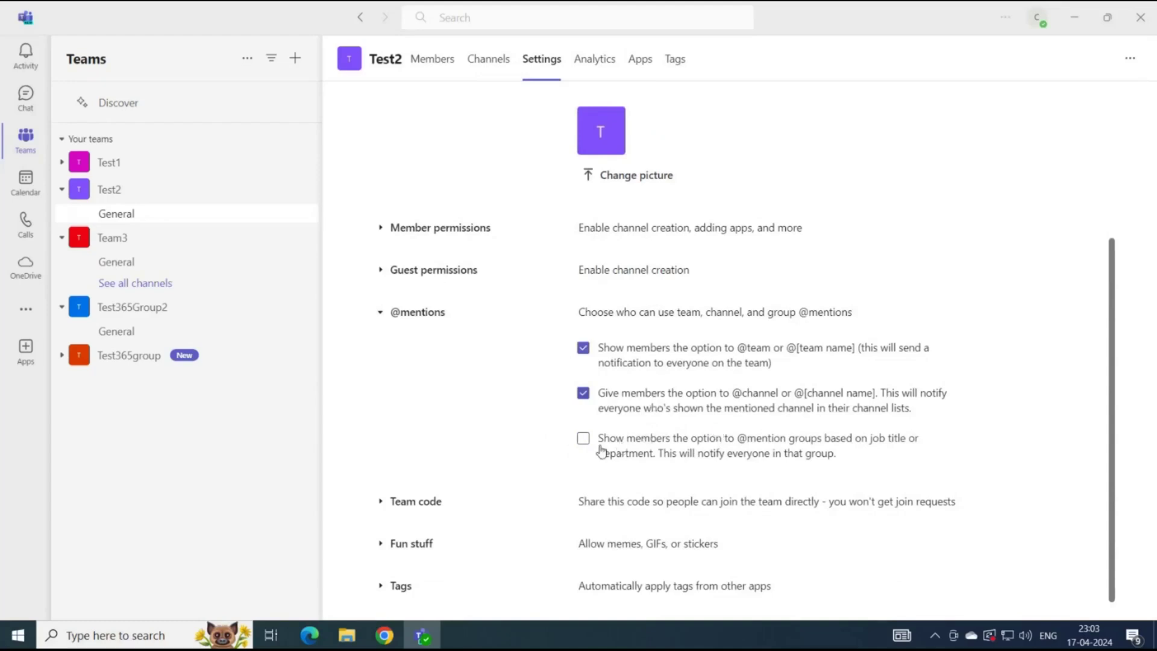
left_click(583, 438)
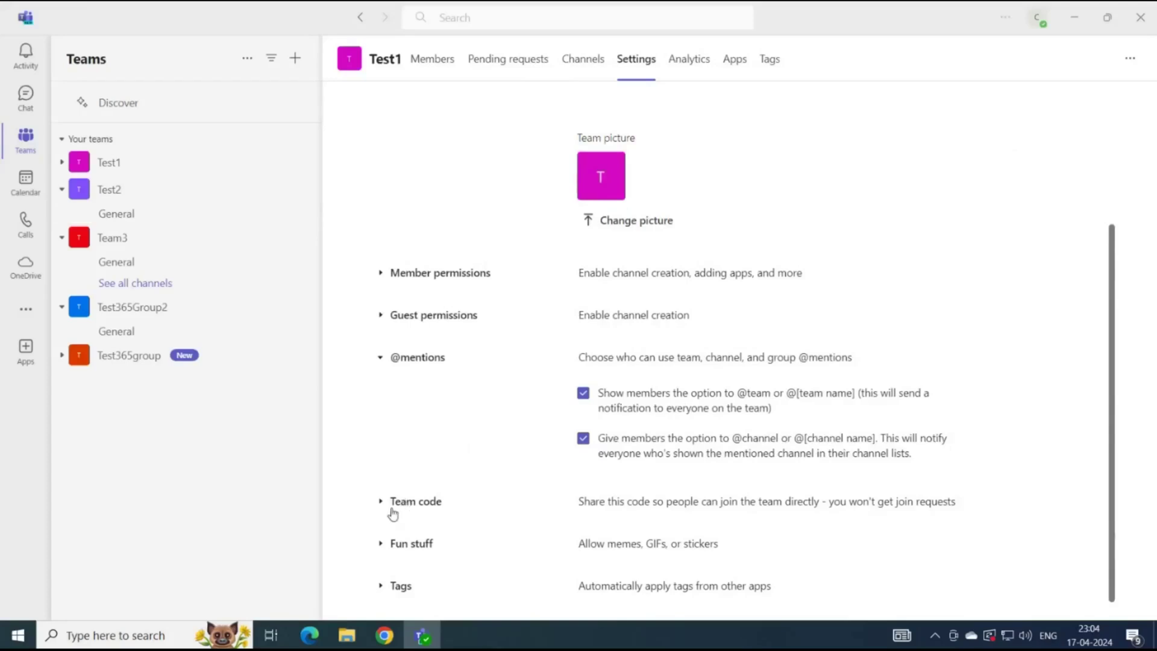
- Generate a team join code for Test1 and copy it to the clipboard
left_click(405, 506)
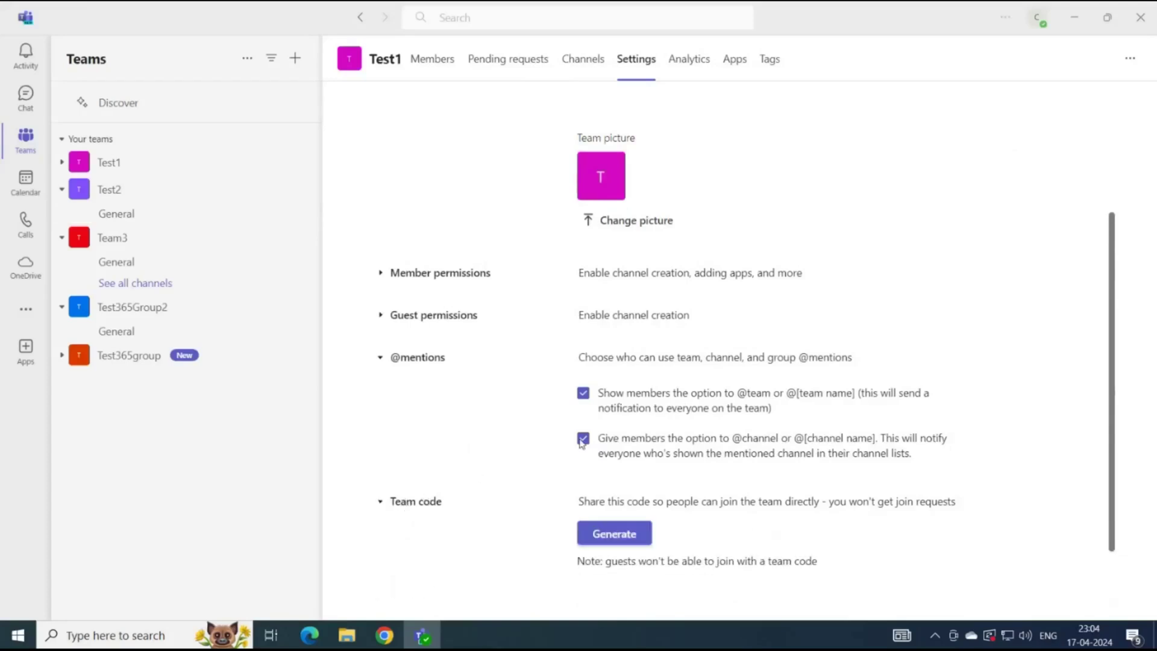
scroll(583, 444, "down", 1)
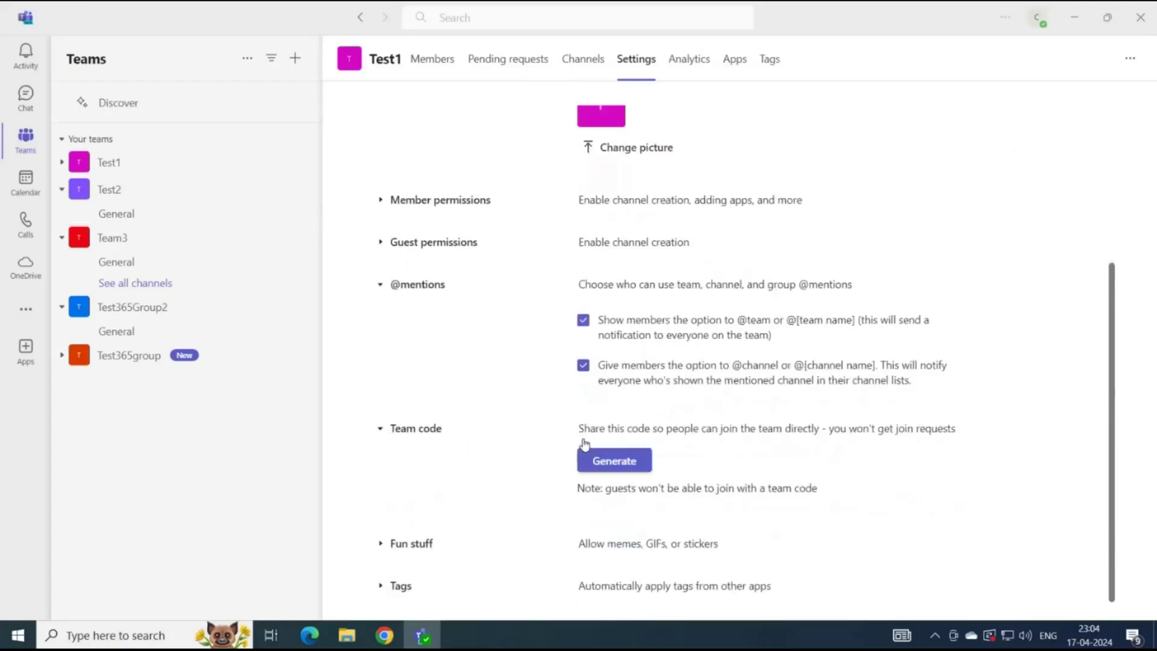
left_click(613, 460)
left_click_drag(571, 432, 667, 436)
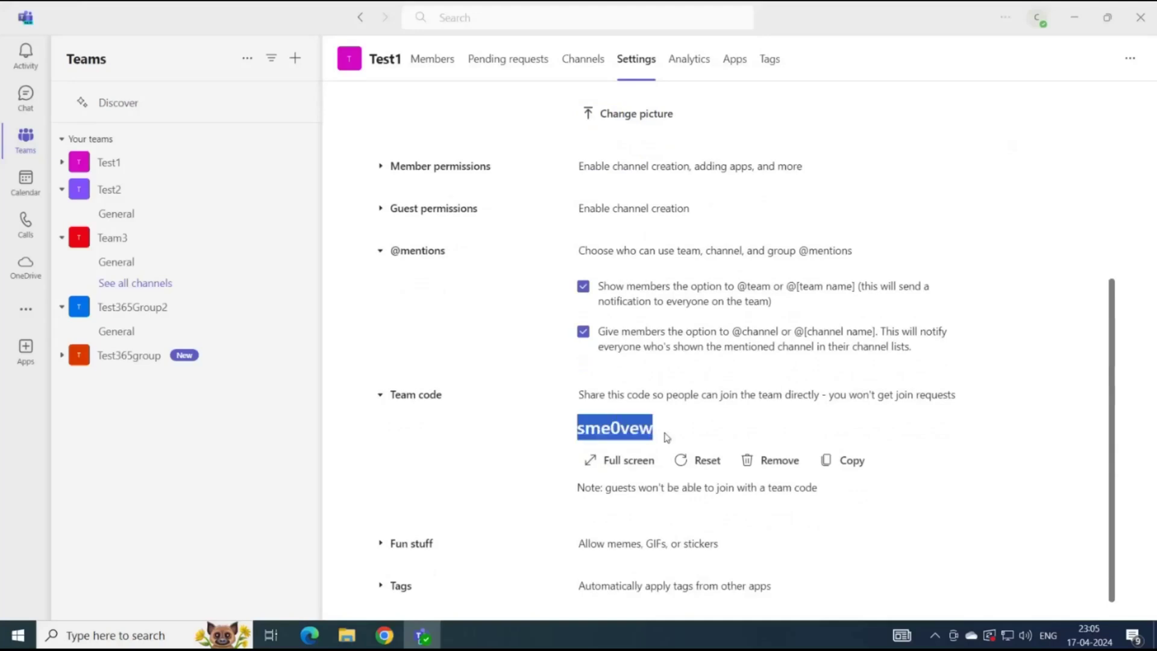
left_click(666, 437)
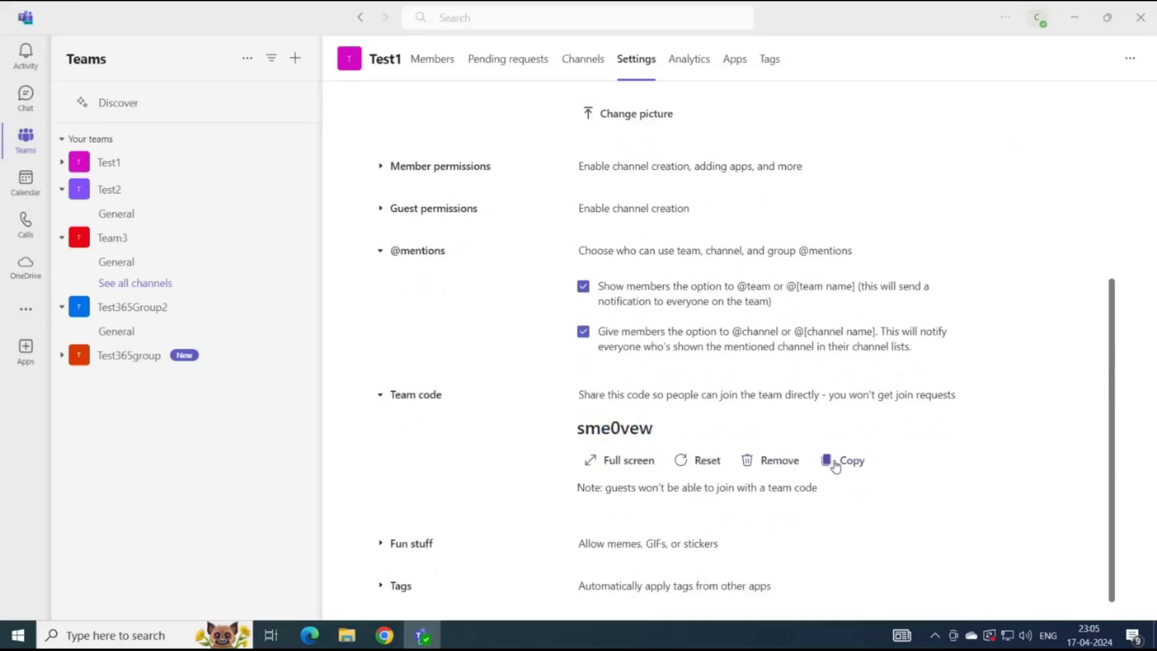
left_click(835, 461)
left_click(402, 544)
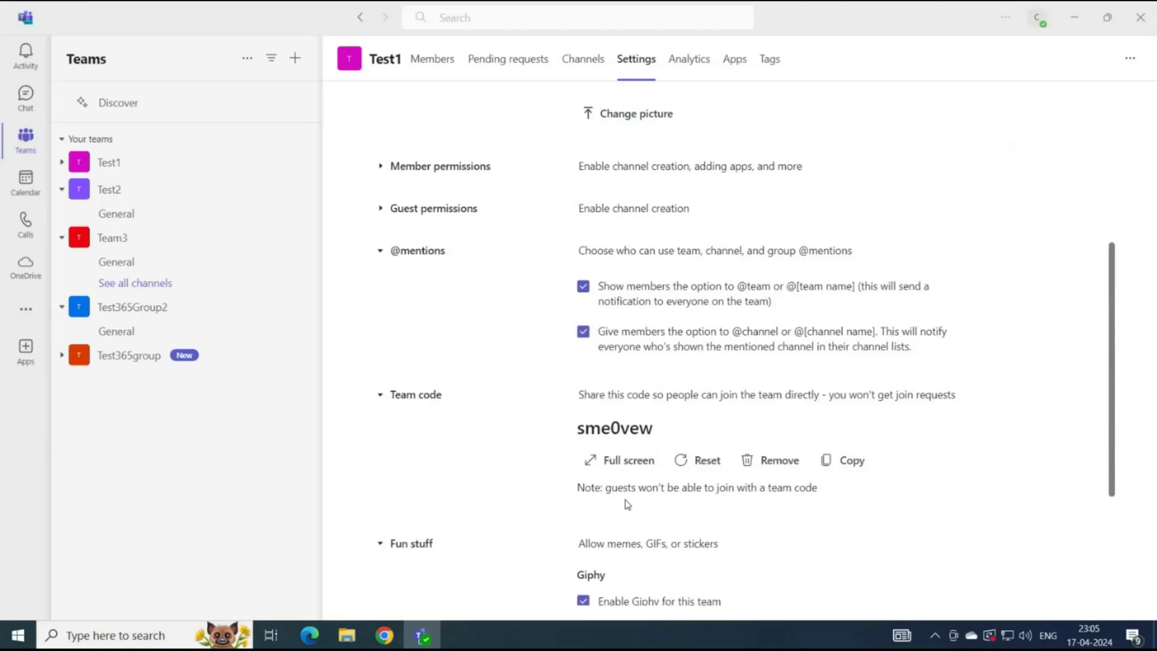
- Disable stickers, memes and meme uploads for Test1, then start a new tag on the Tags page
scroll(630, 503, "down", 3)
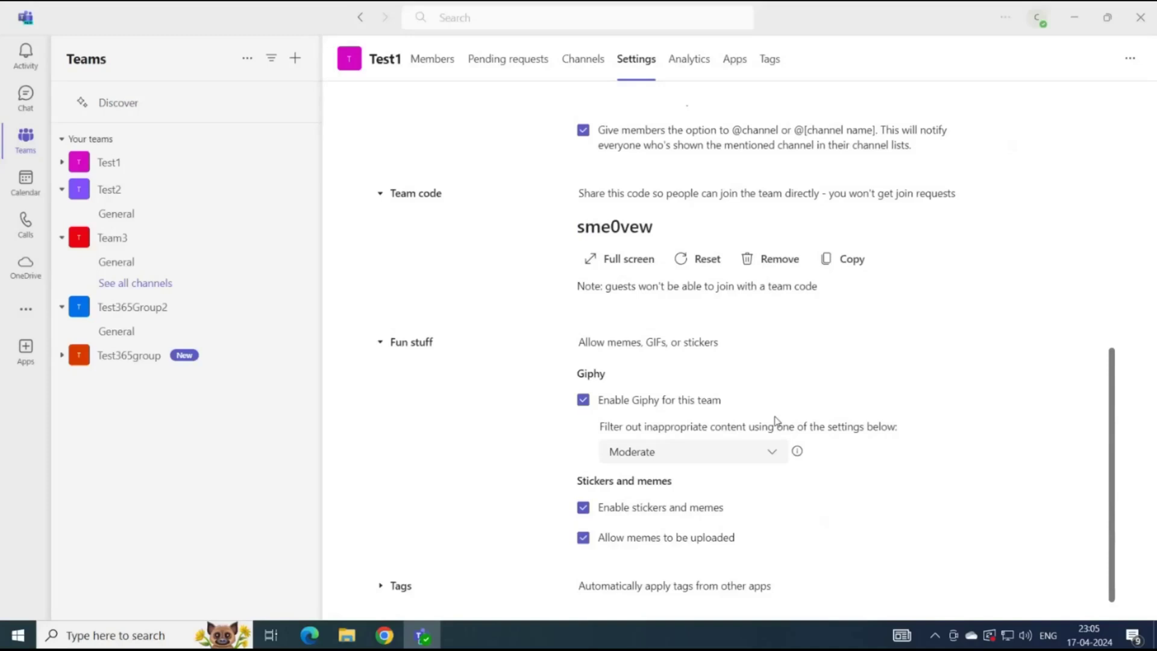
left_click(583, 507)
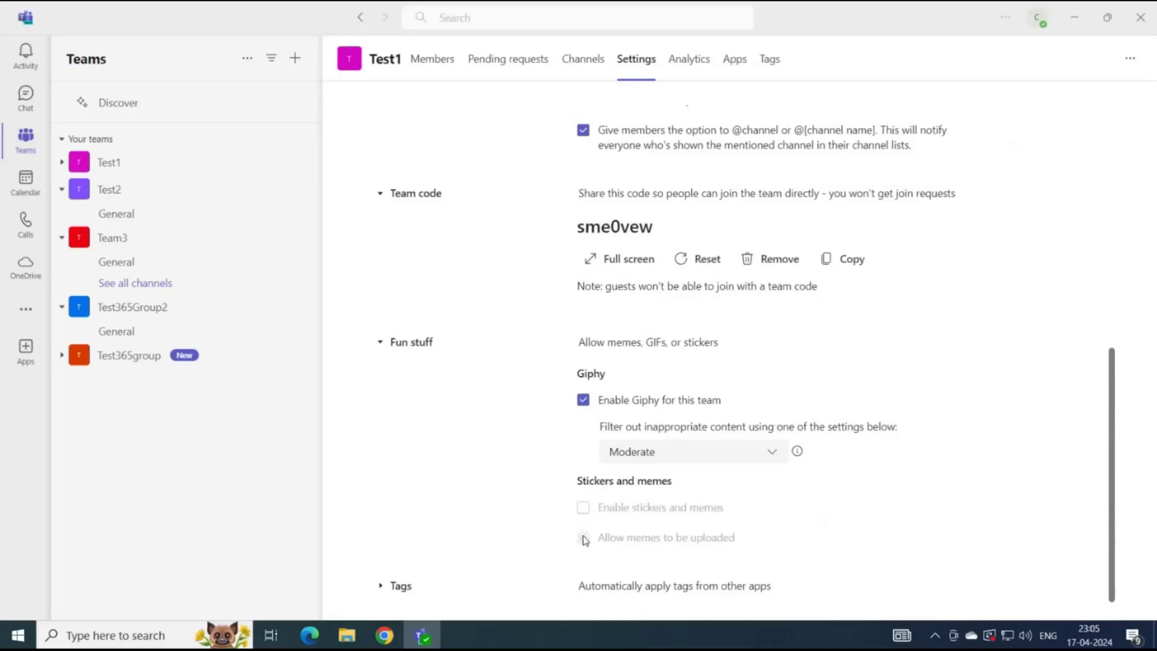
left_click(583, 537)
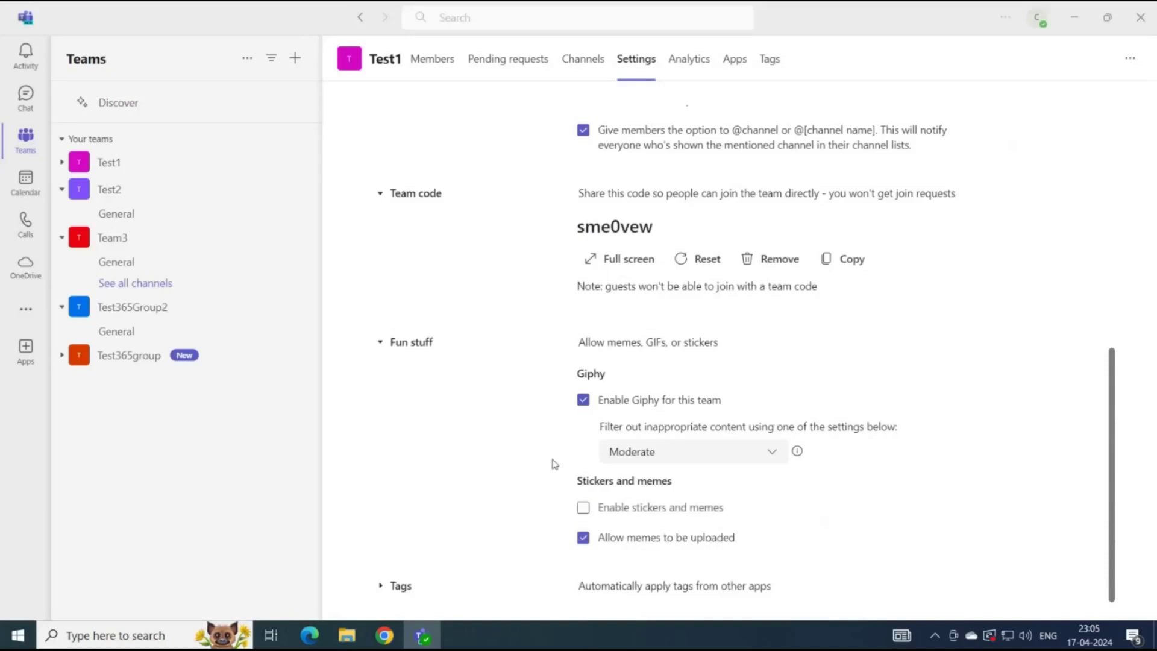
left_click(582, 537)
left_click(397, 587)
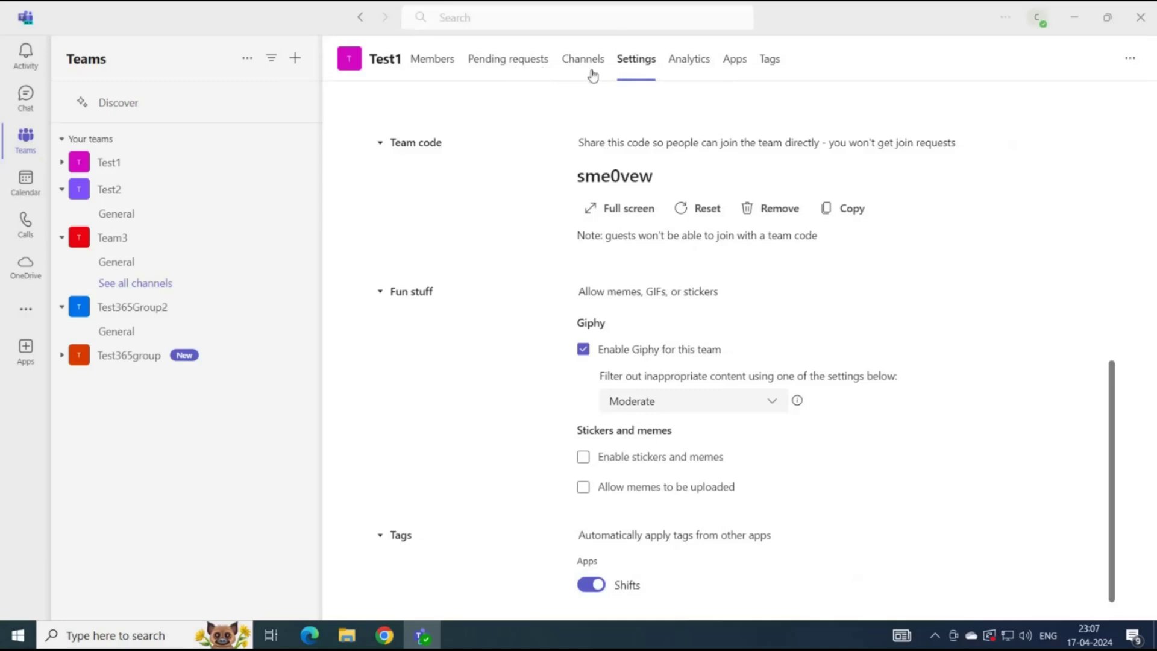
left_click(764, 68)
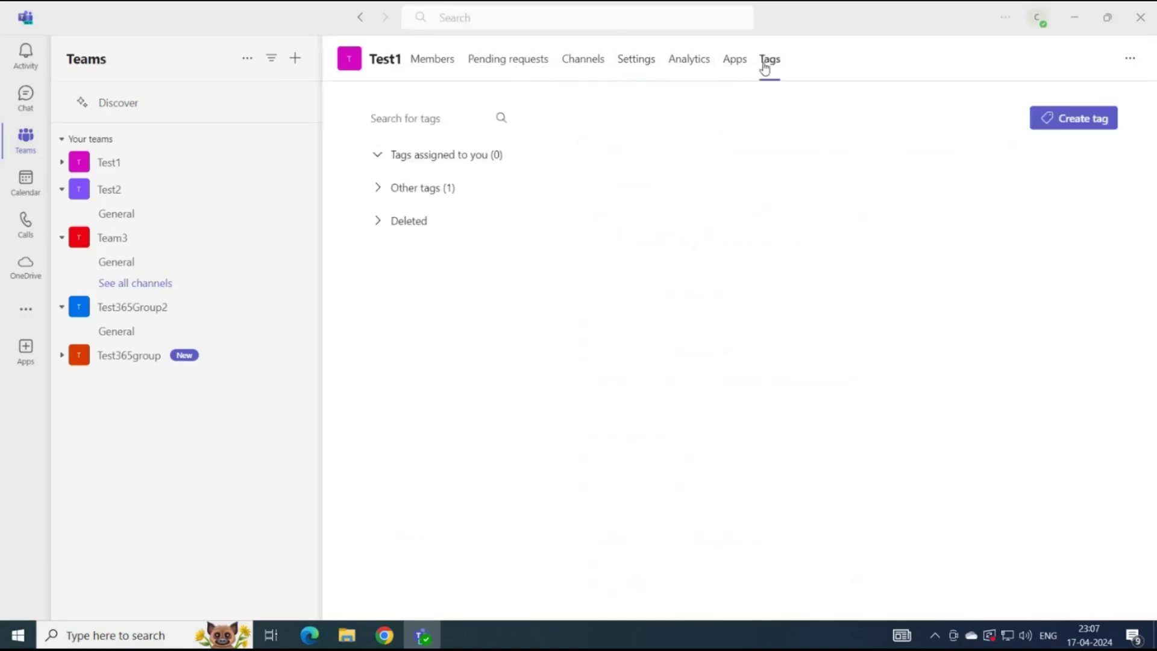
left_click(1073, 132)
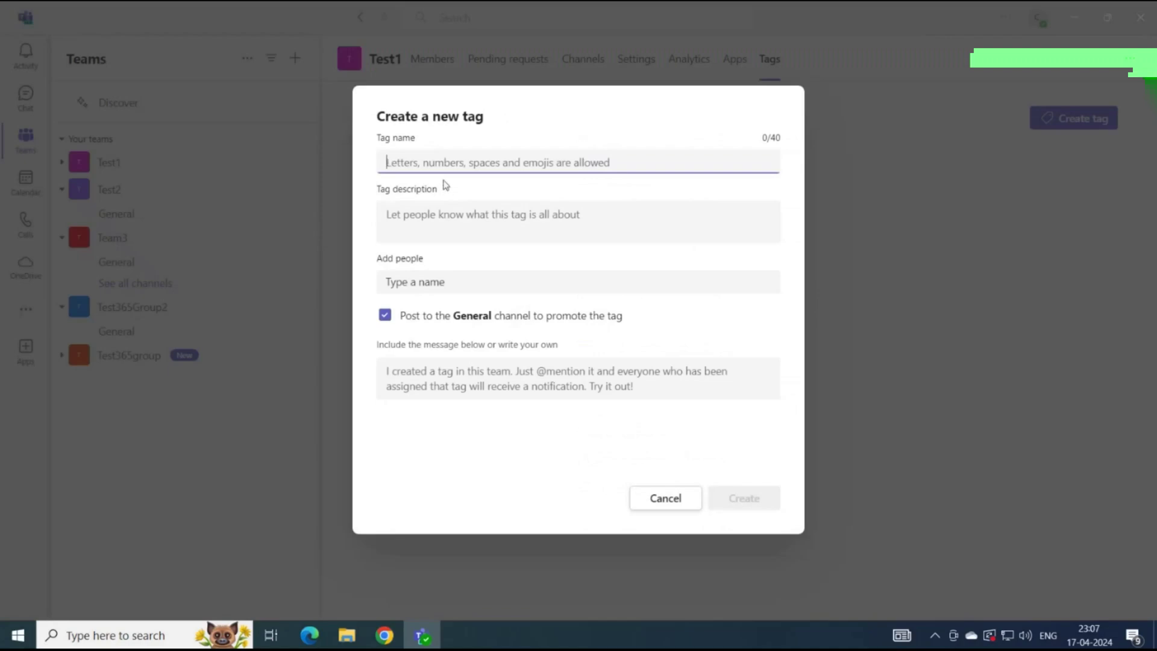
- Name the new tag 'IT Team2', assign two people including the Team account, and create it
type("IT")
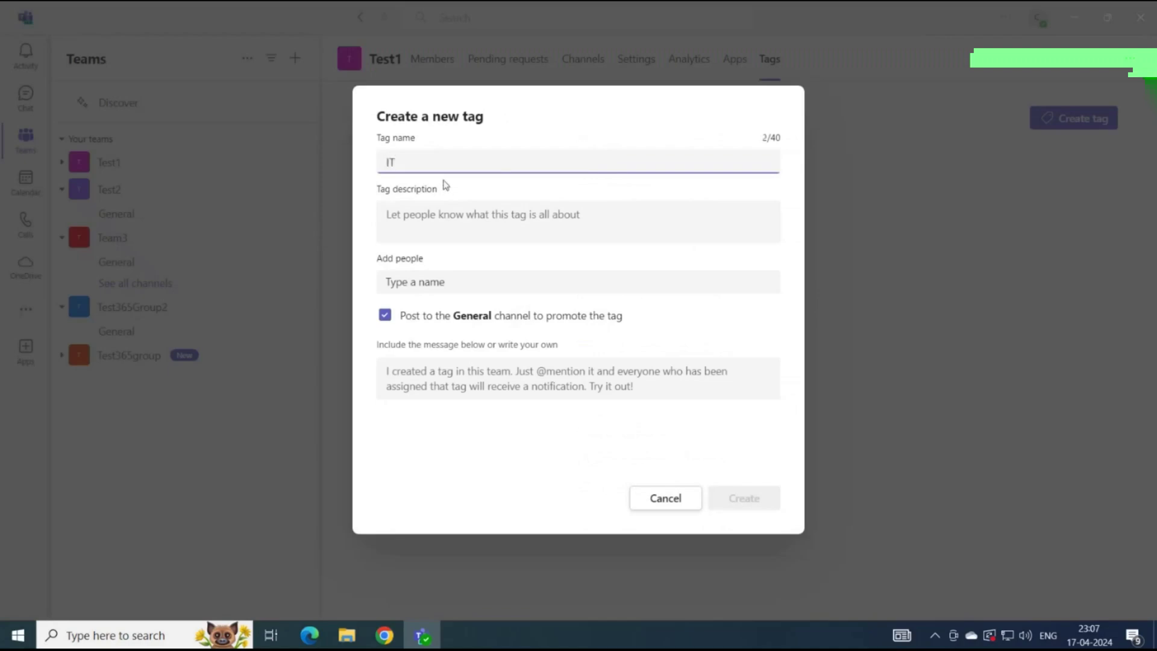
type(" Team")
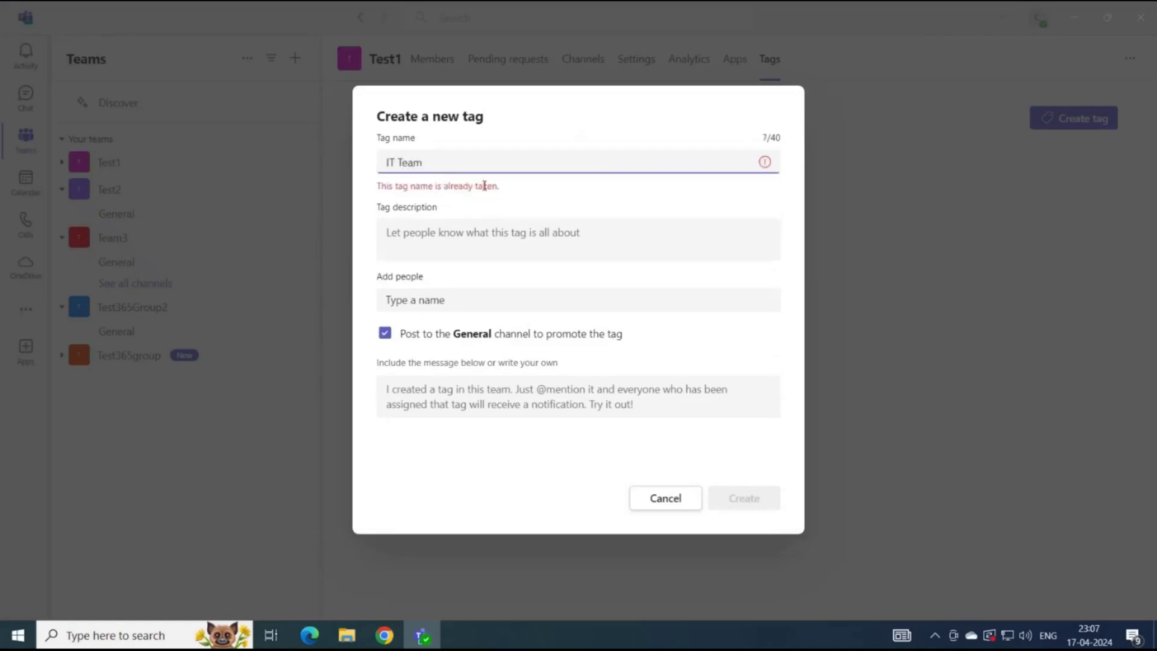
type("2")
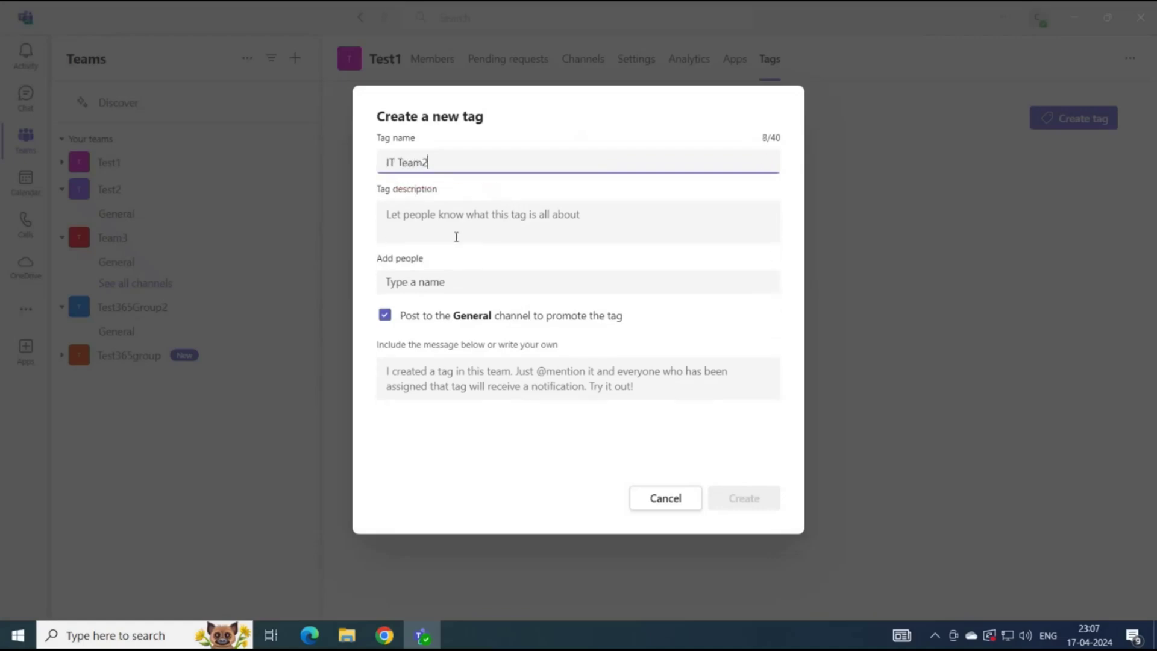
left_click(489, 231)
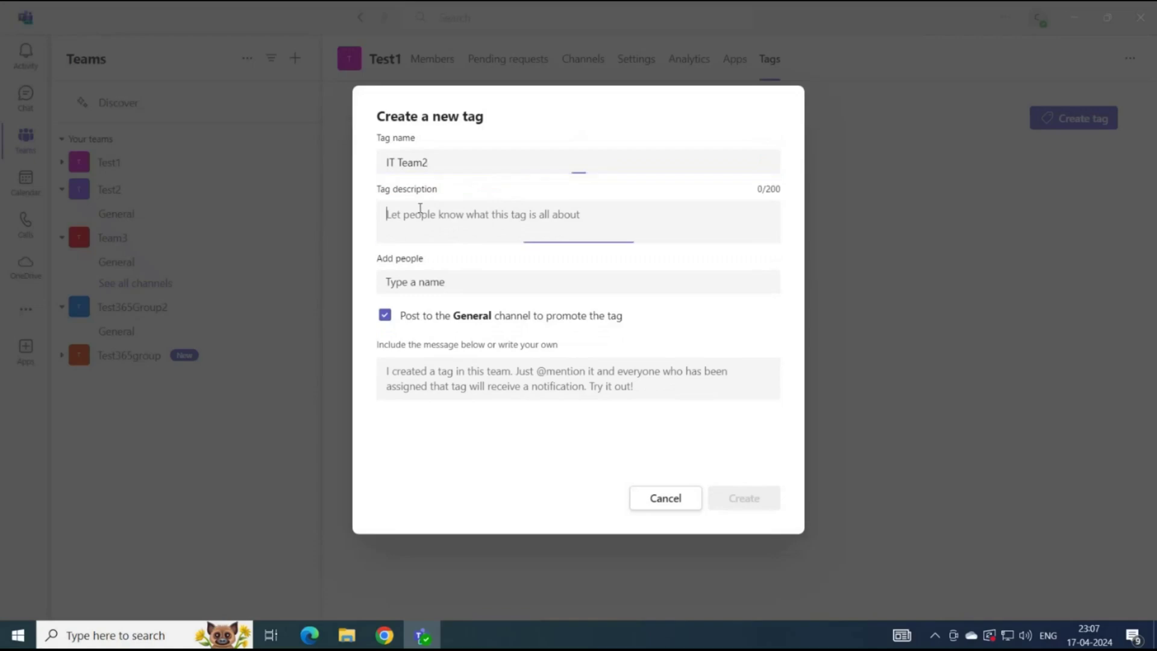
left_click(540, 192)
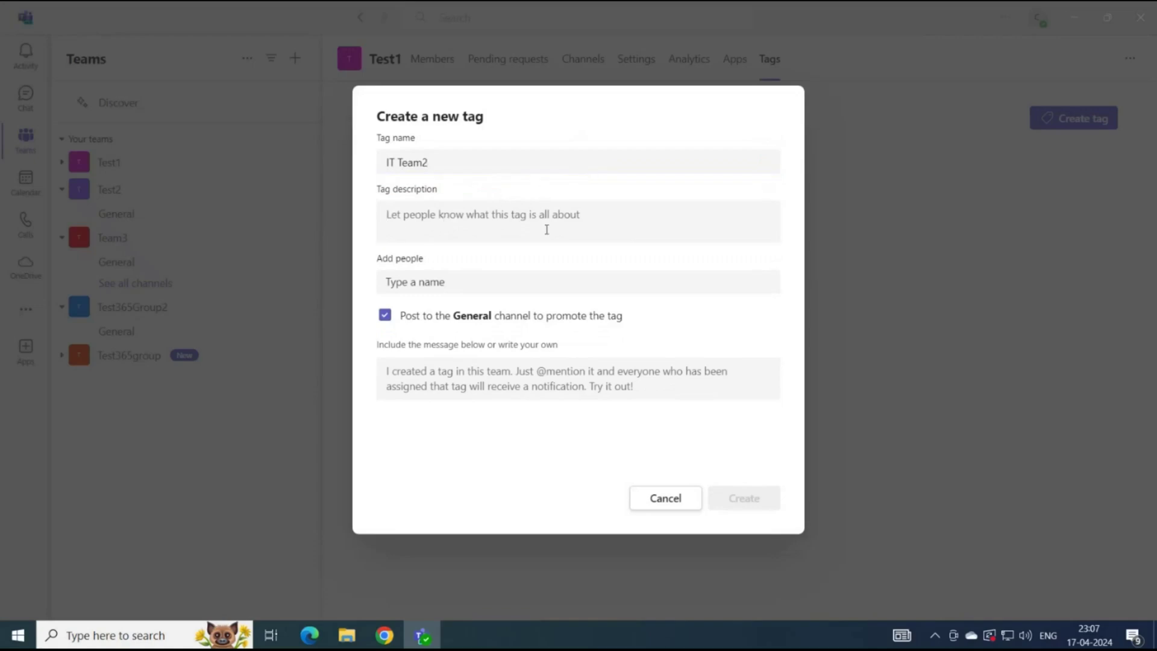
left_click(414, 282)
type("bob")
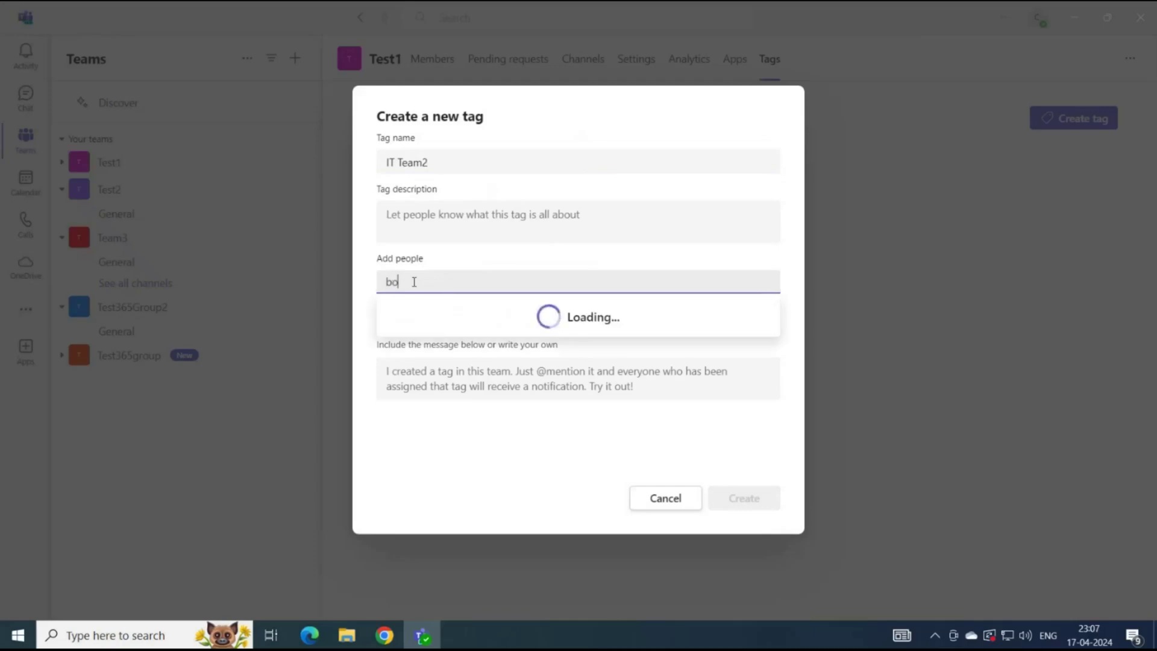
left_click(466, 308)
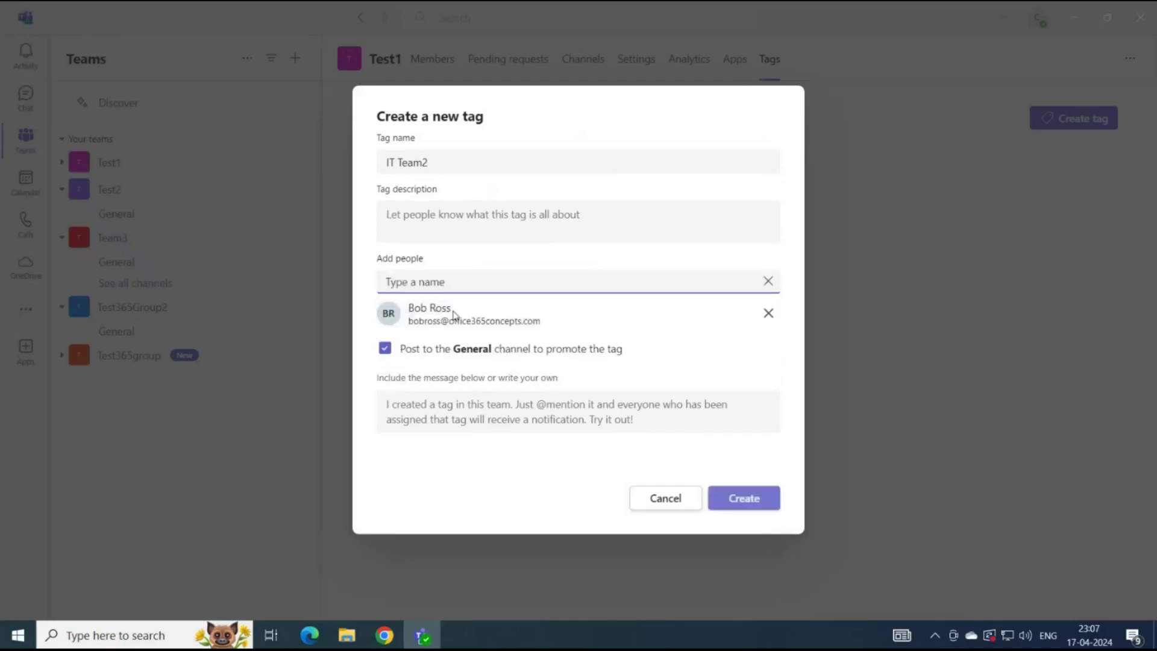
type("team")
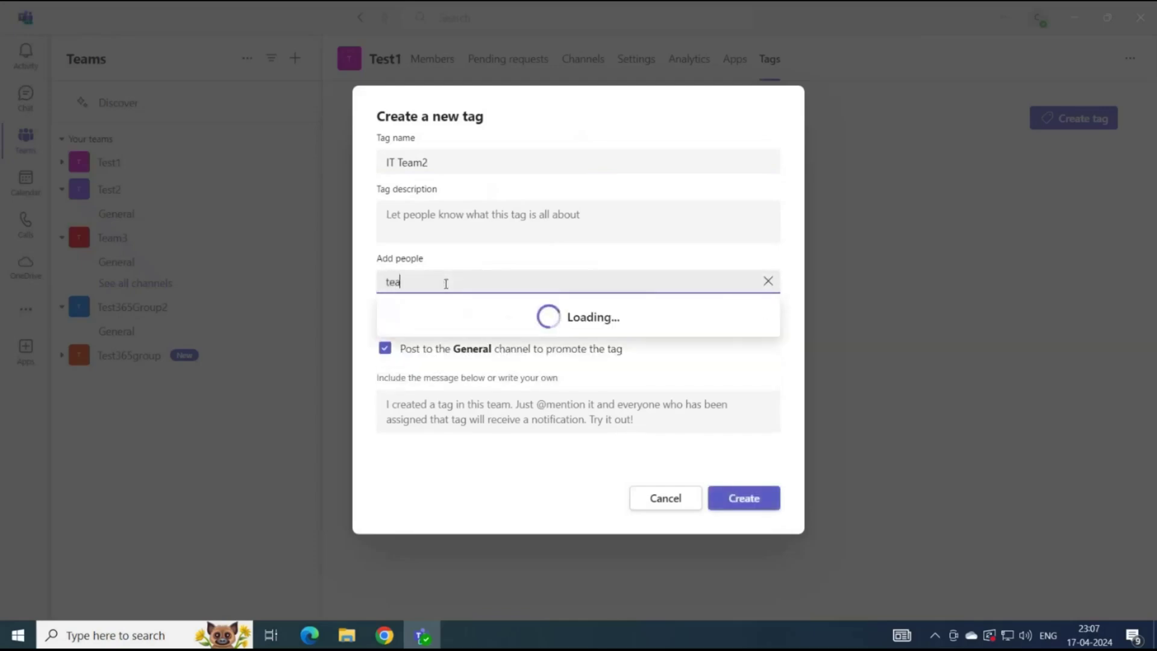
left_click(505, 308)
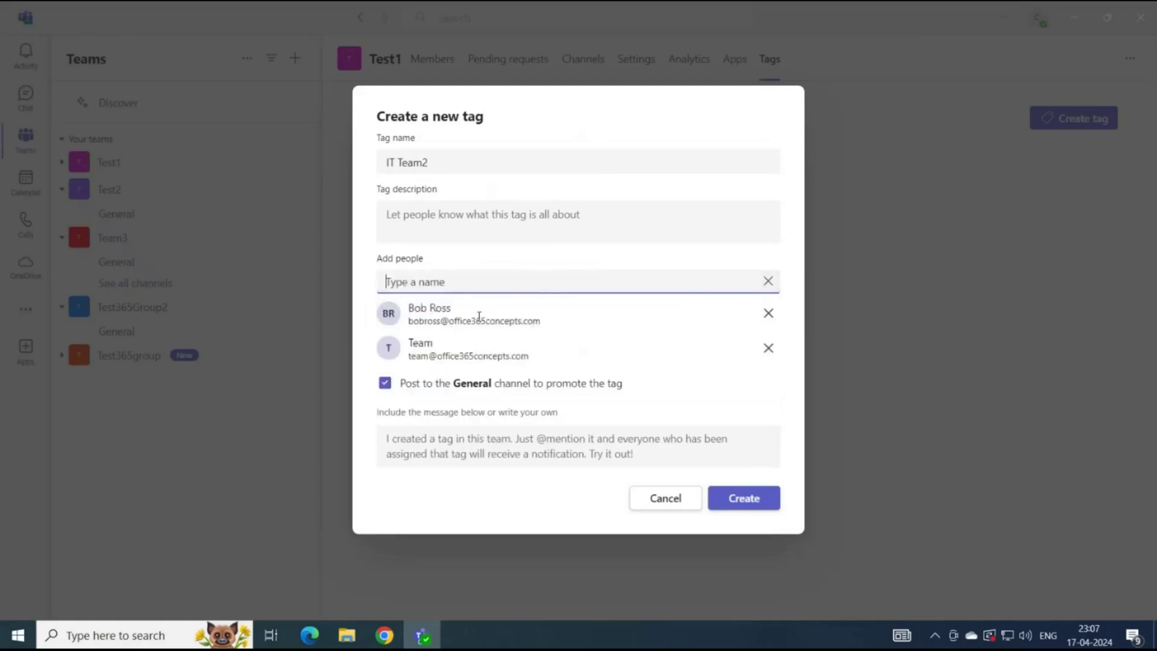
left_click(743, 505)
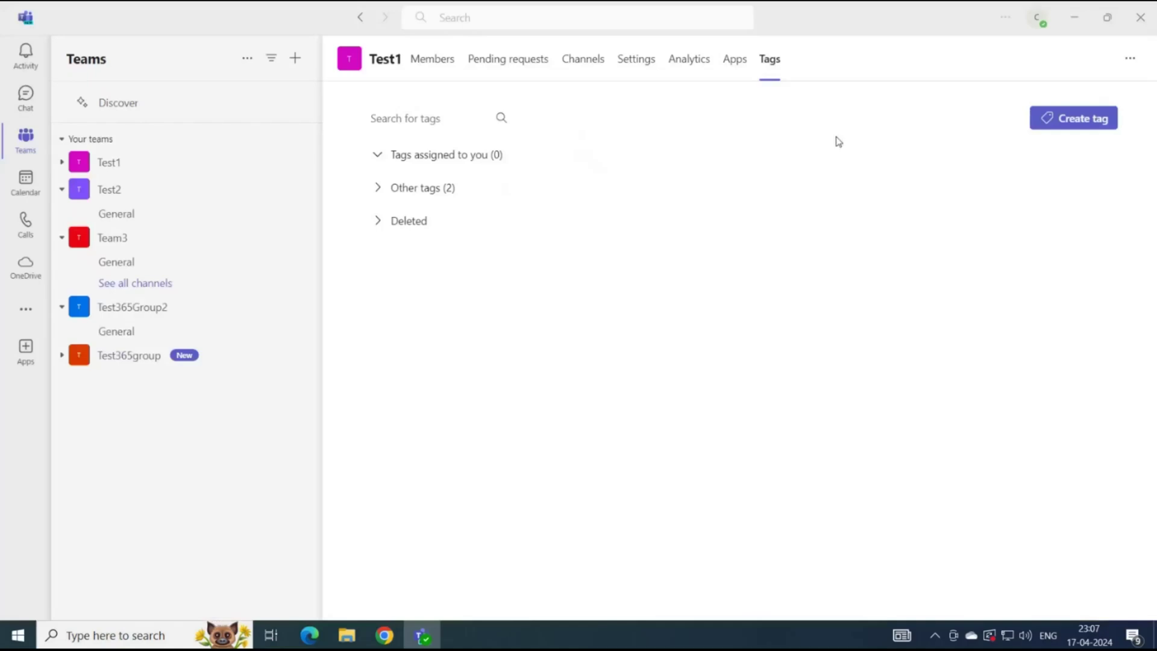
- Expand Other tags and start a group chat with the IT Team2 tag's members
left_click(381, 188)
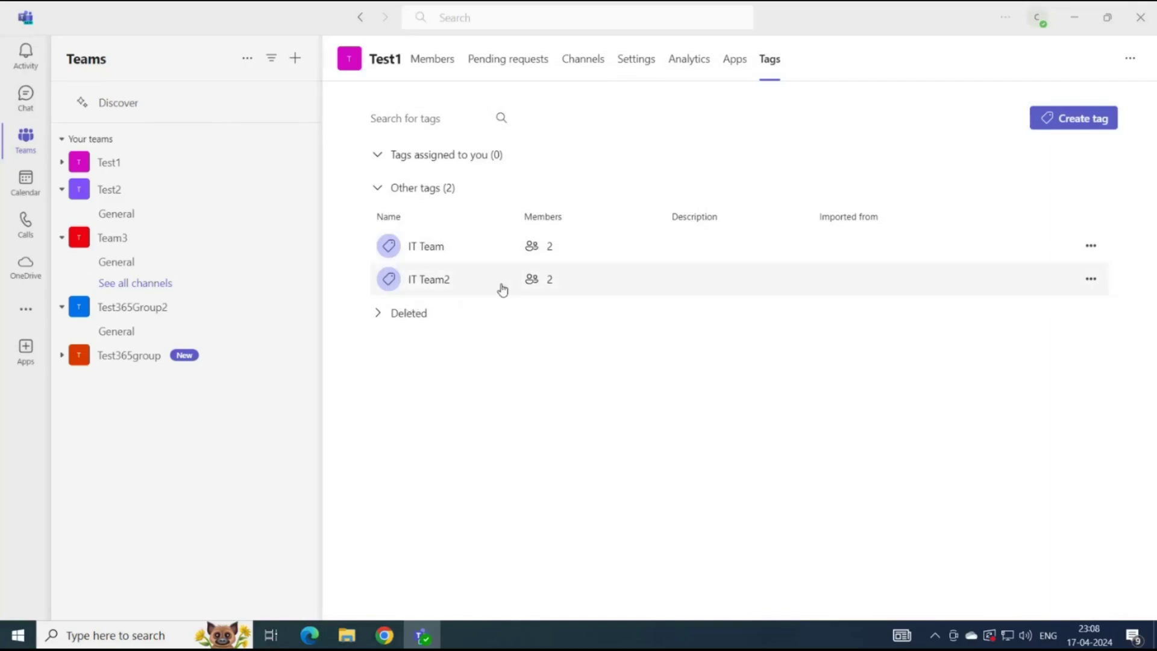
left_click(1092, 281)
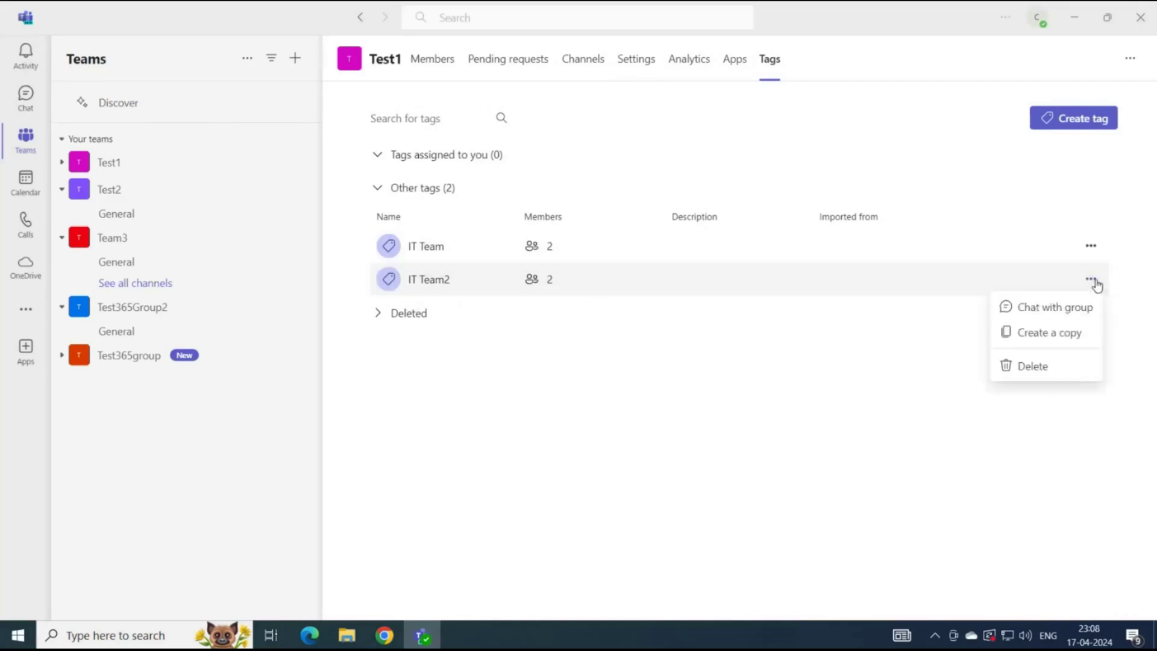
left_click(1065, 308)
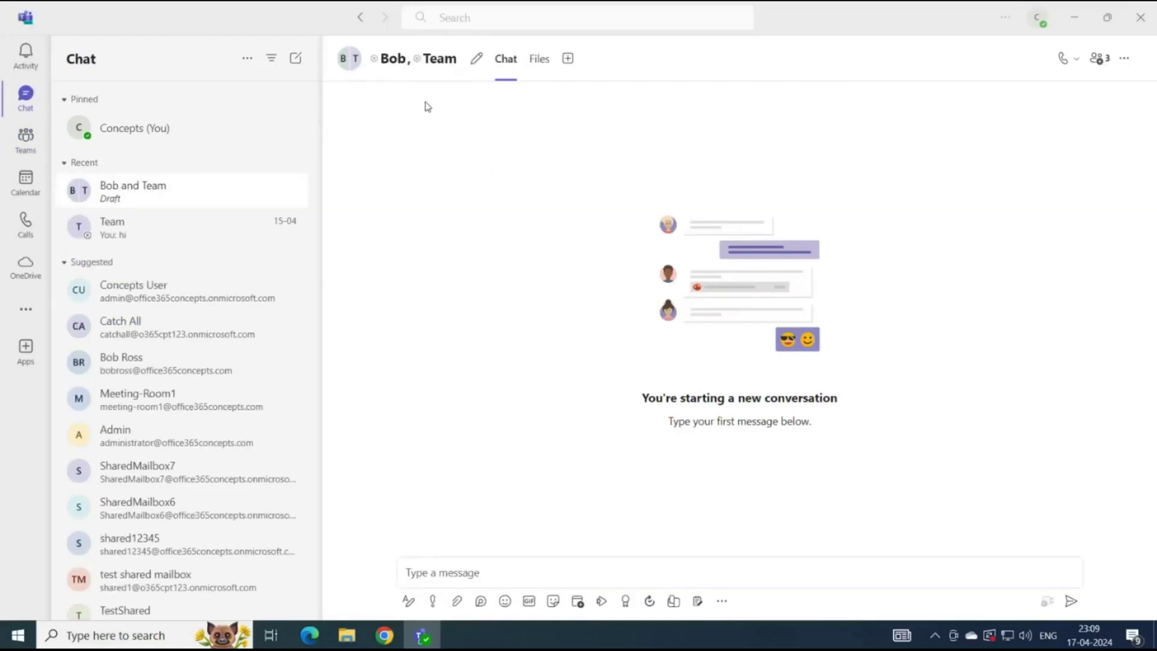
- Send the message 'Hi' in the new IT Team2 group chat
left_click(464, 571)
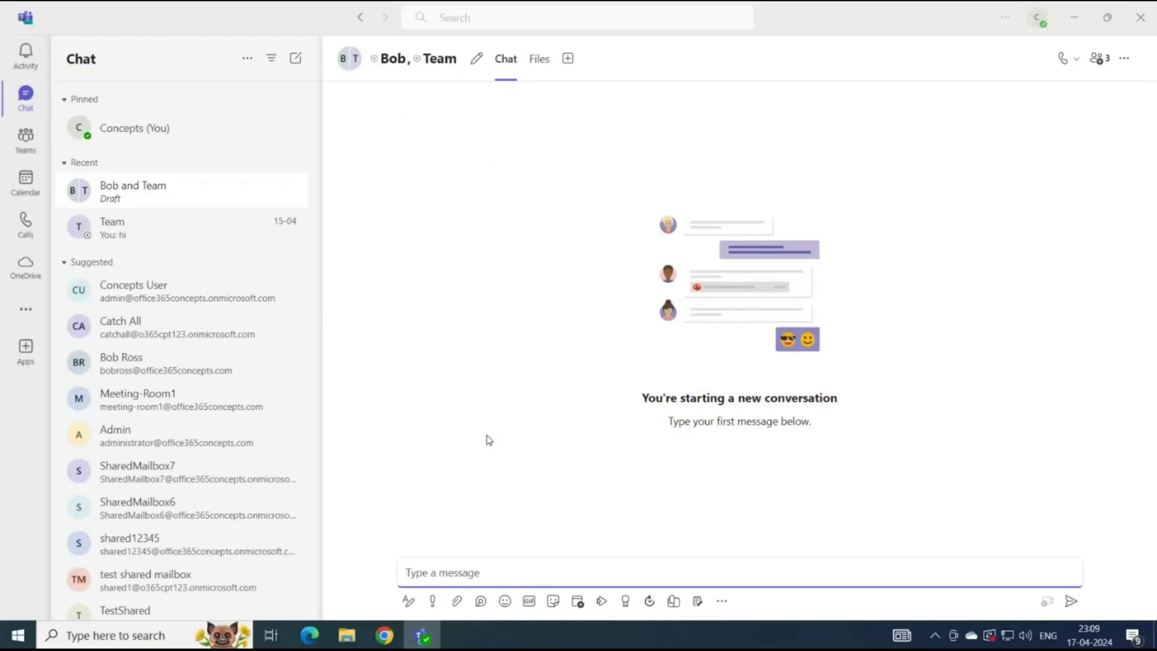
type("Hi")
key("Return")
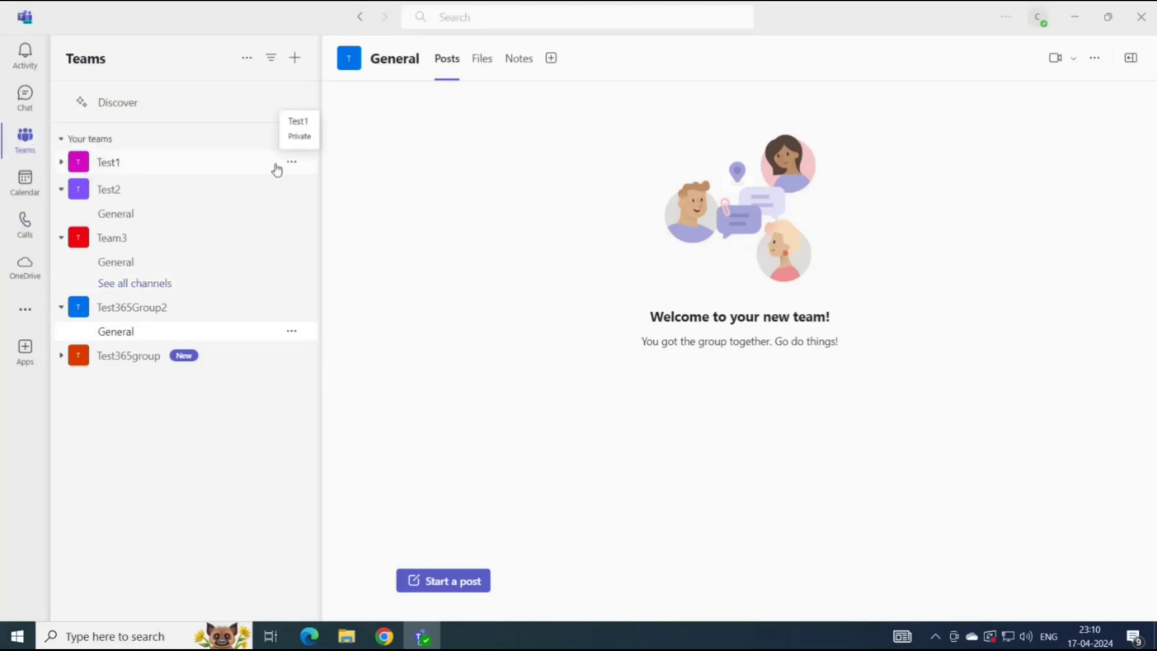
- Cancel an Add member attempt on Test1, then open Test1's Manage team member list
left_click(291, 162)
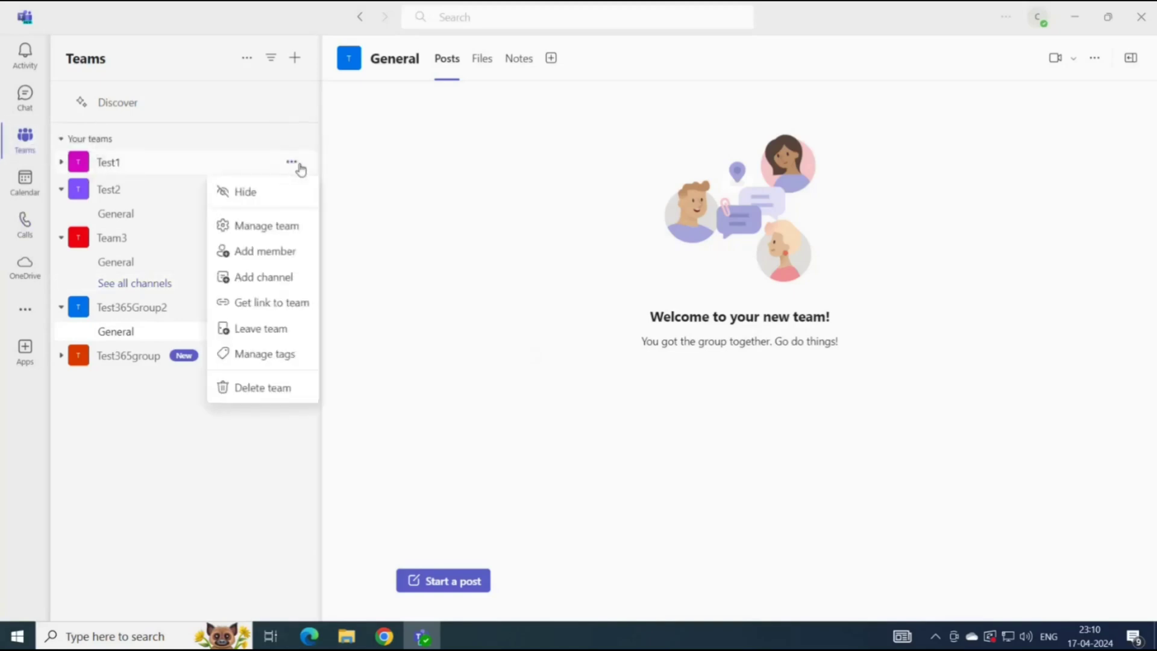
left_click(268, 258)
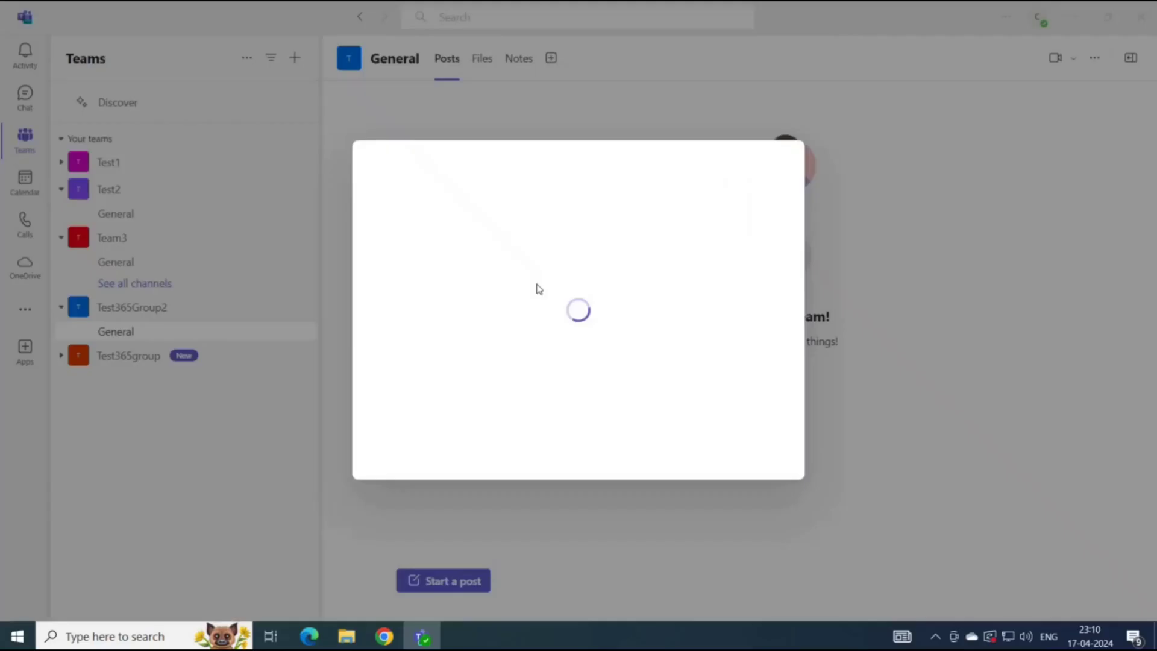
left_click(500, 250)
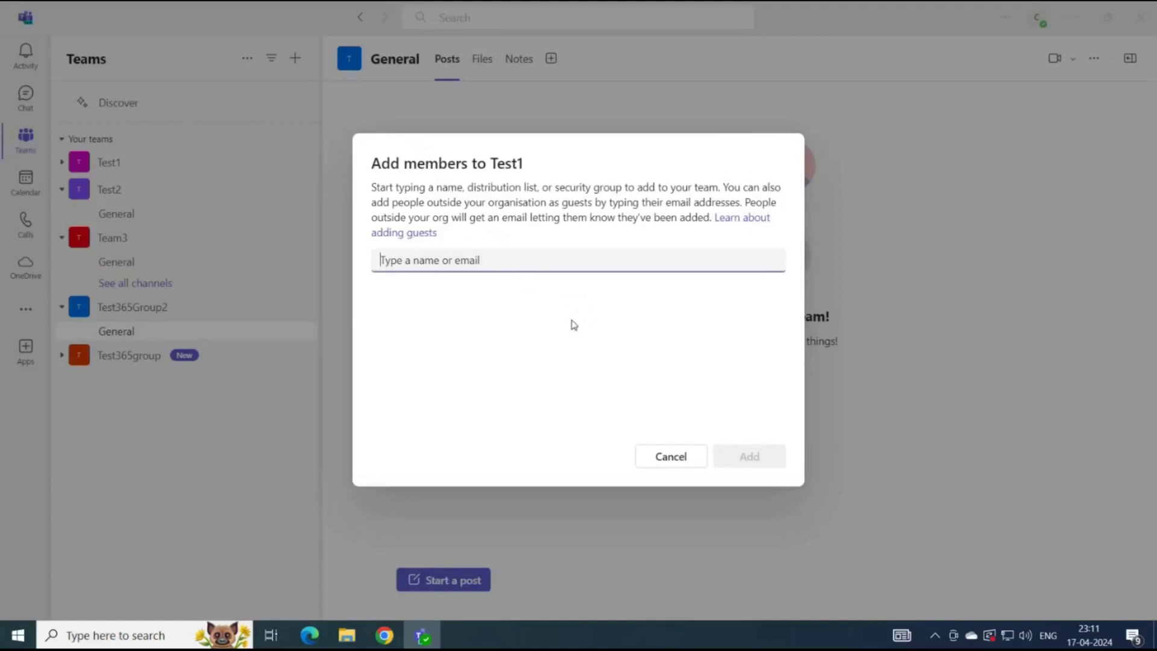
left_click(647, 455)
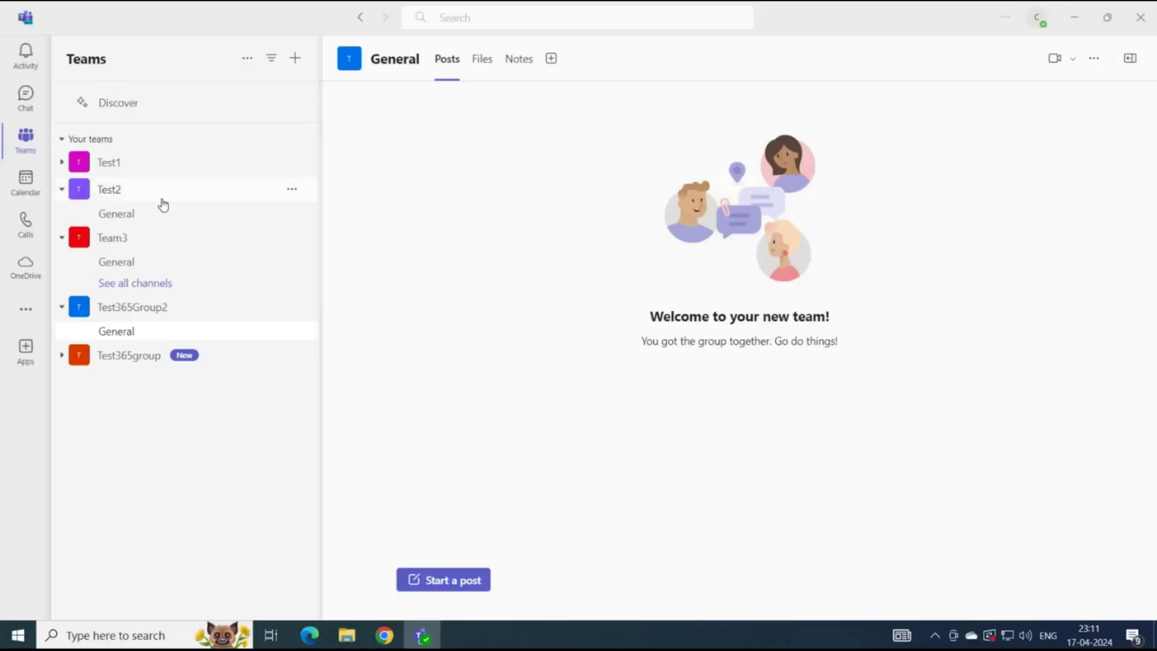
left_click(292, 163)
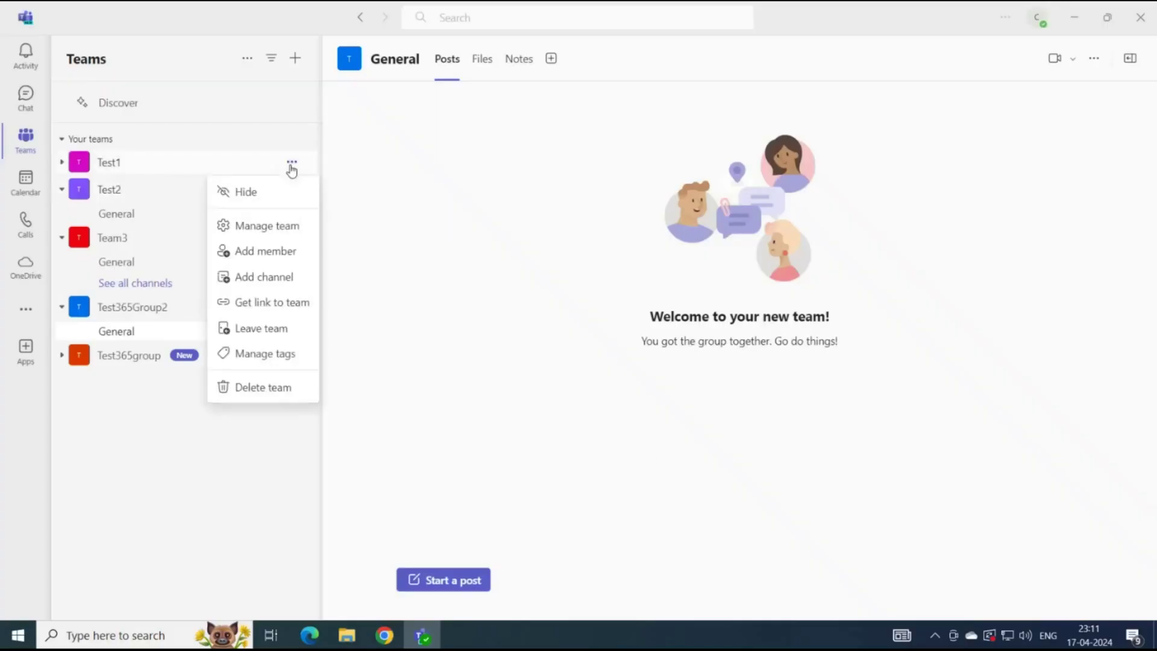
left_click(267, 225)
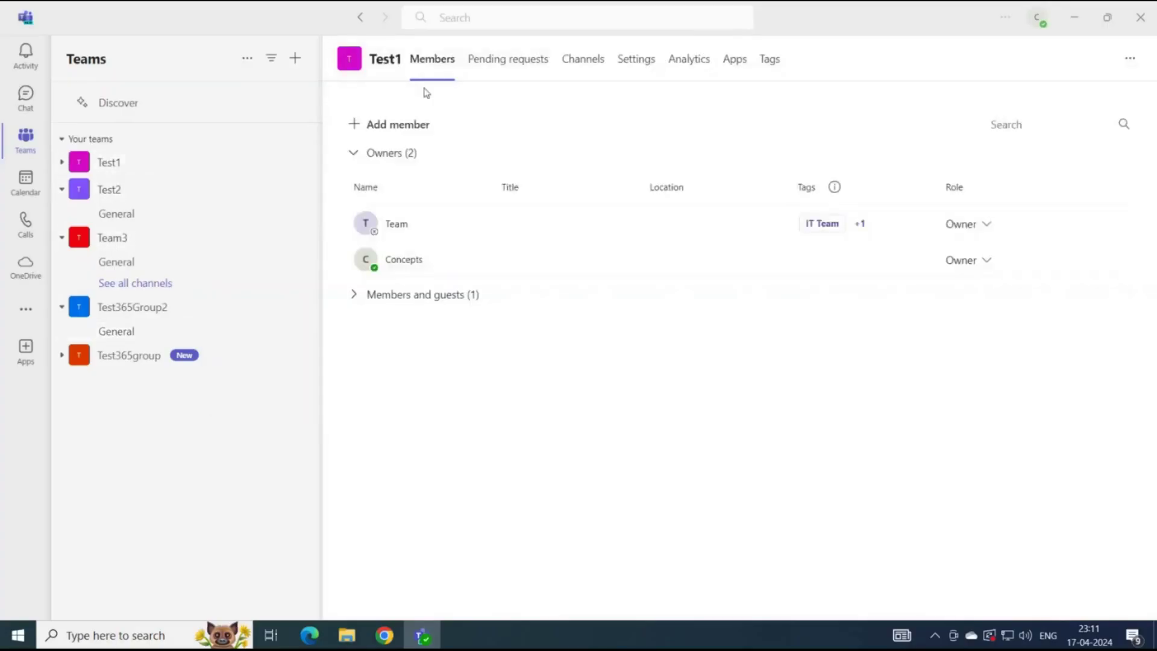
- Find the admin user by name and add them to Test1 with the Owner role
left_click(387, 127)
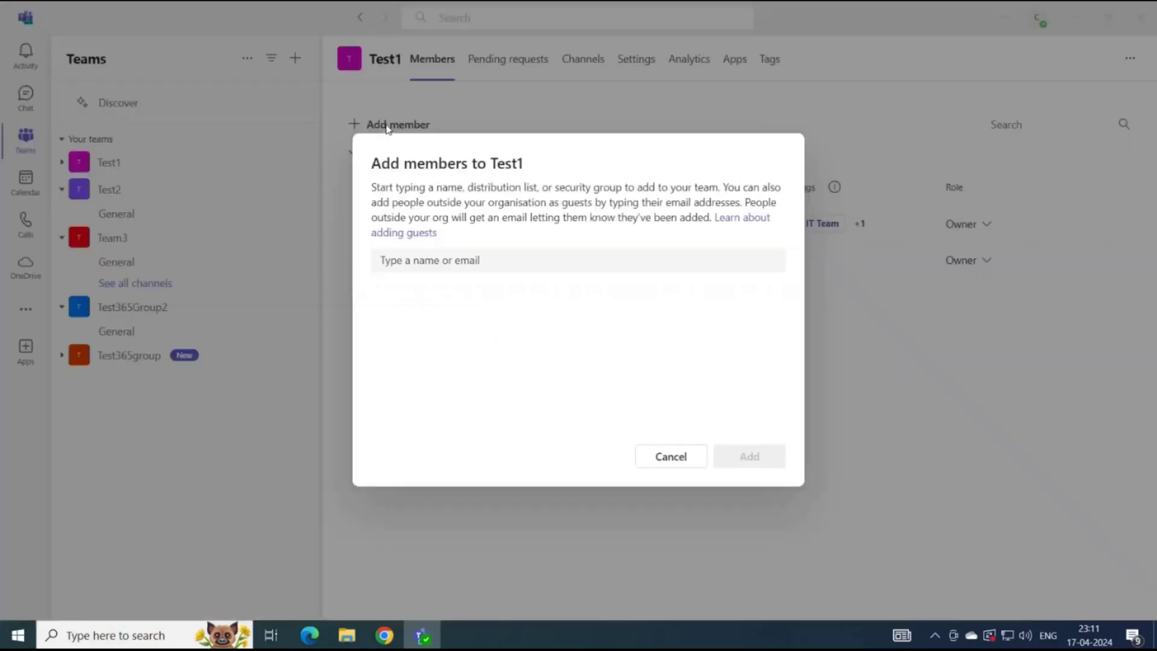
left_click(521, 262)
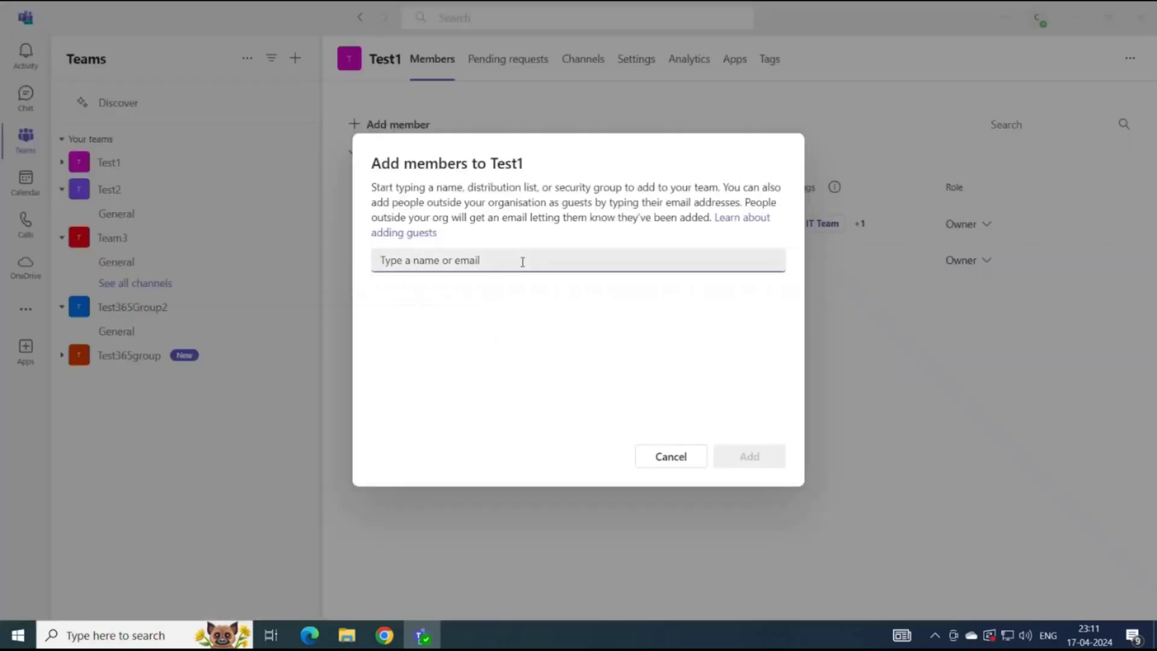
type("concep")
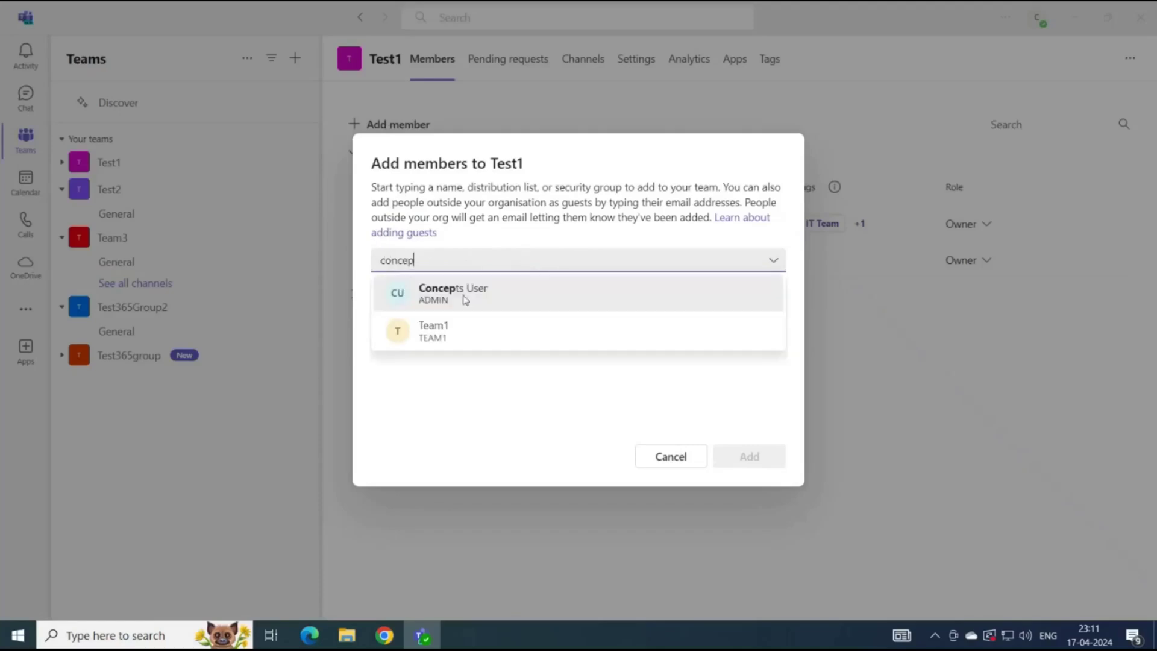
left_click(464, 295)
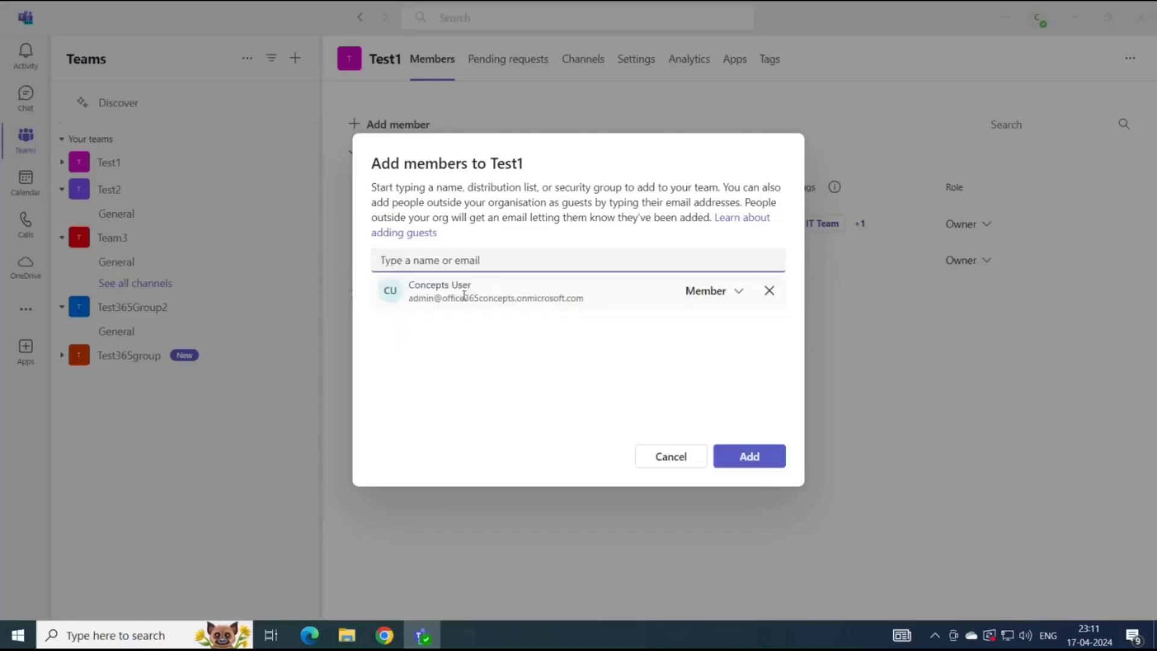
left_click(736, 301)
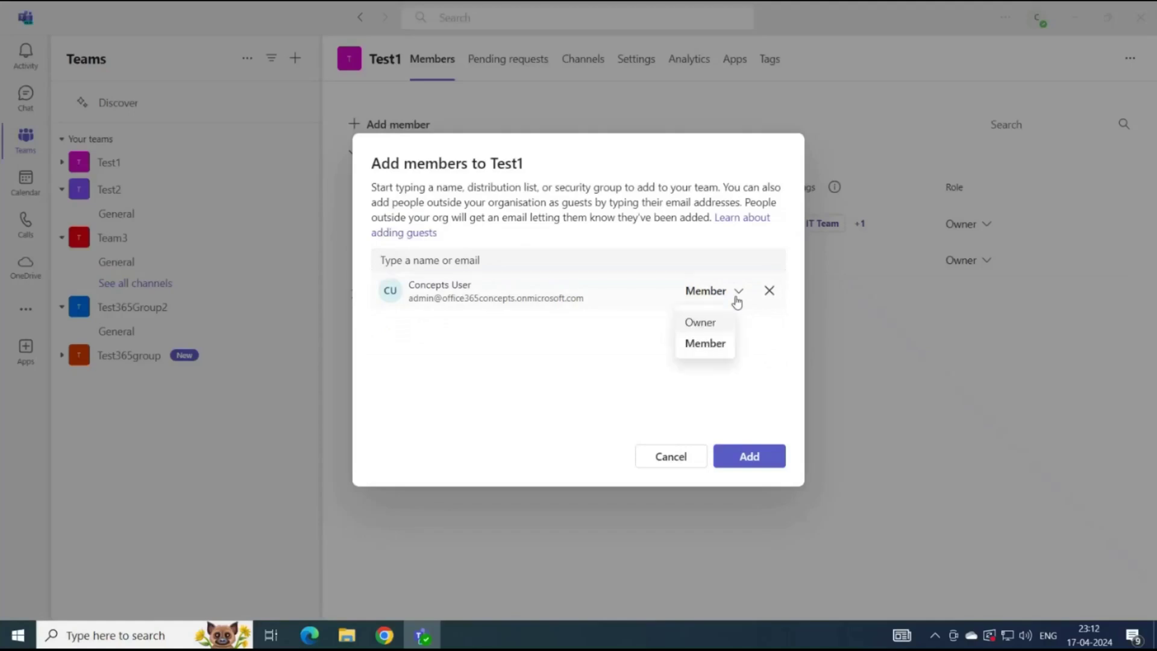
left_click(712, 321)
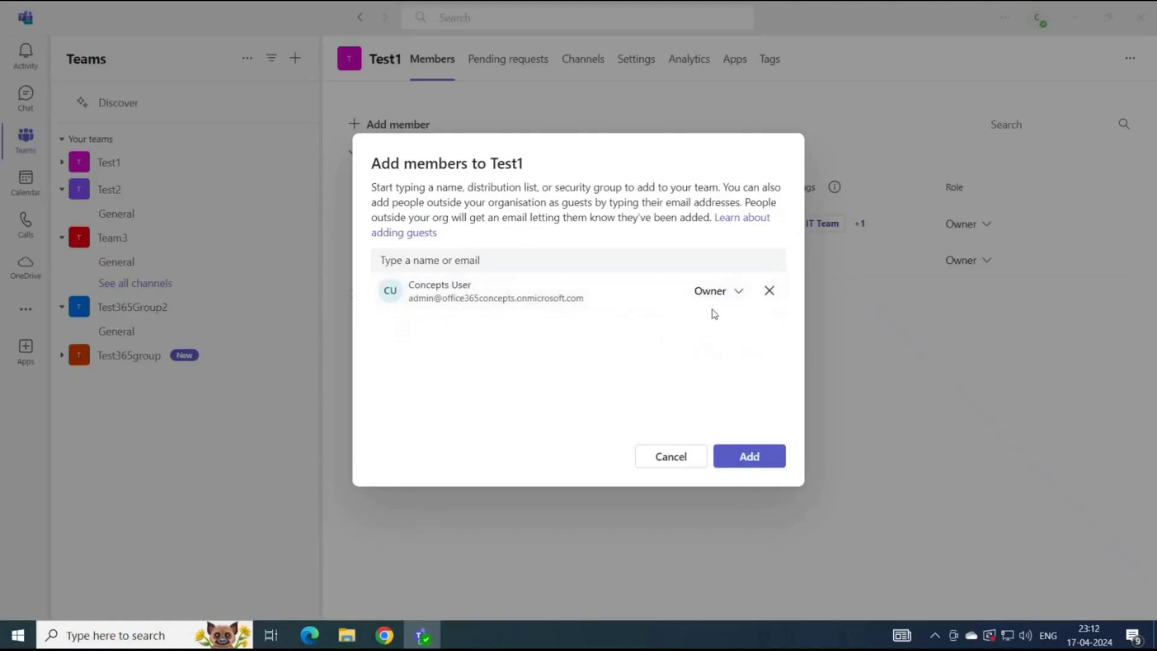
left_click(733, 464)
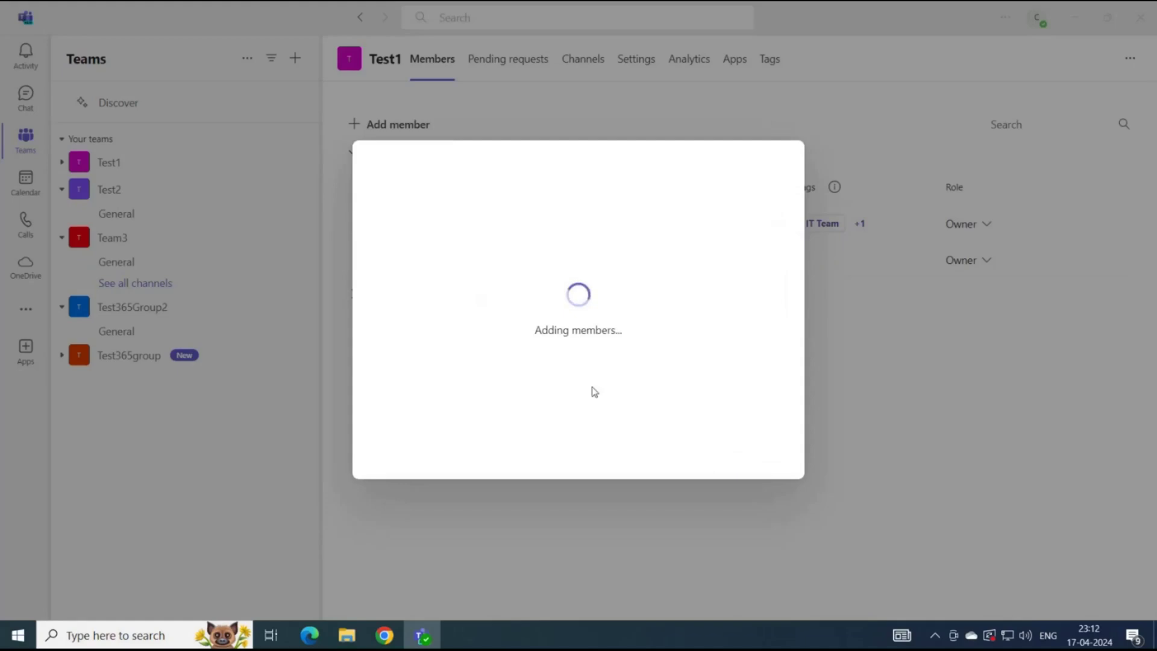